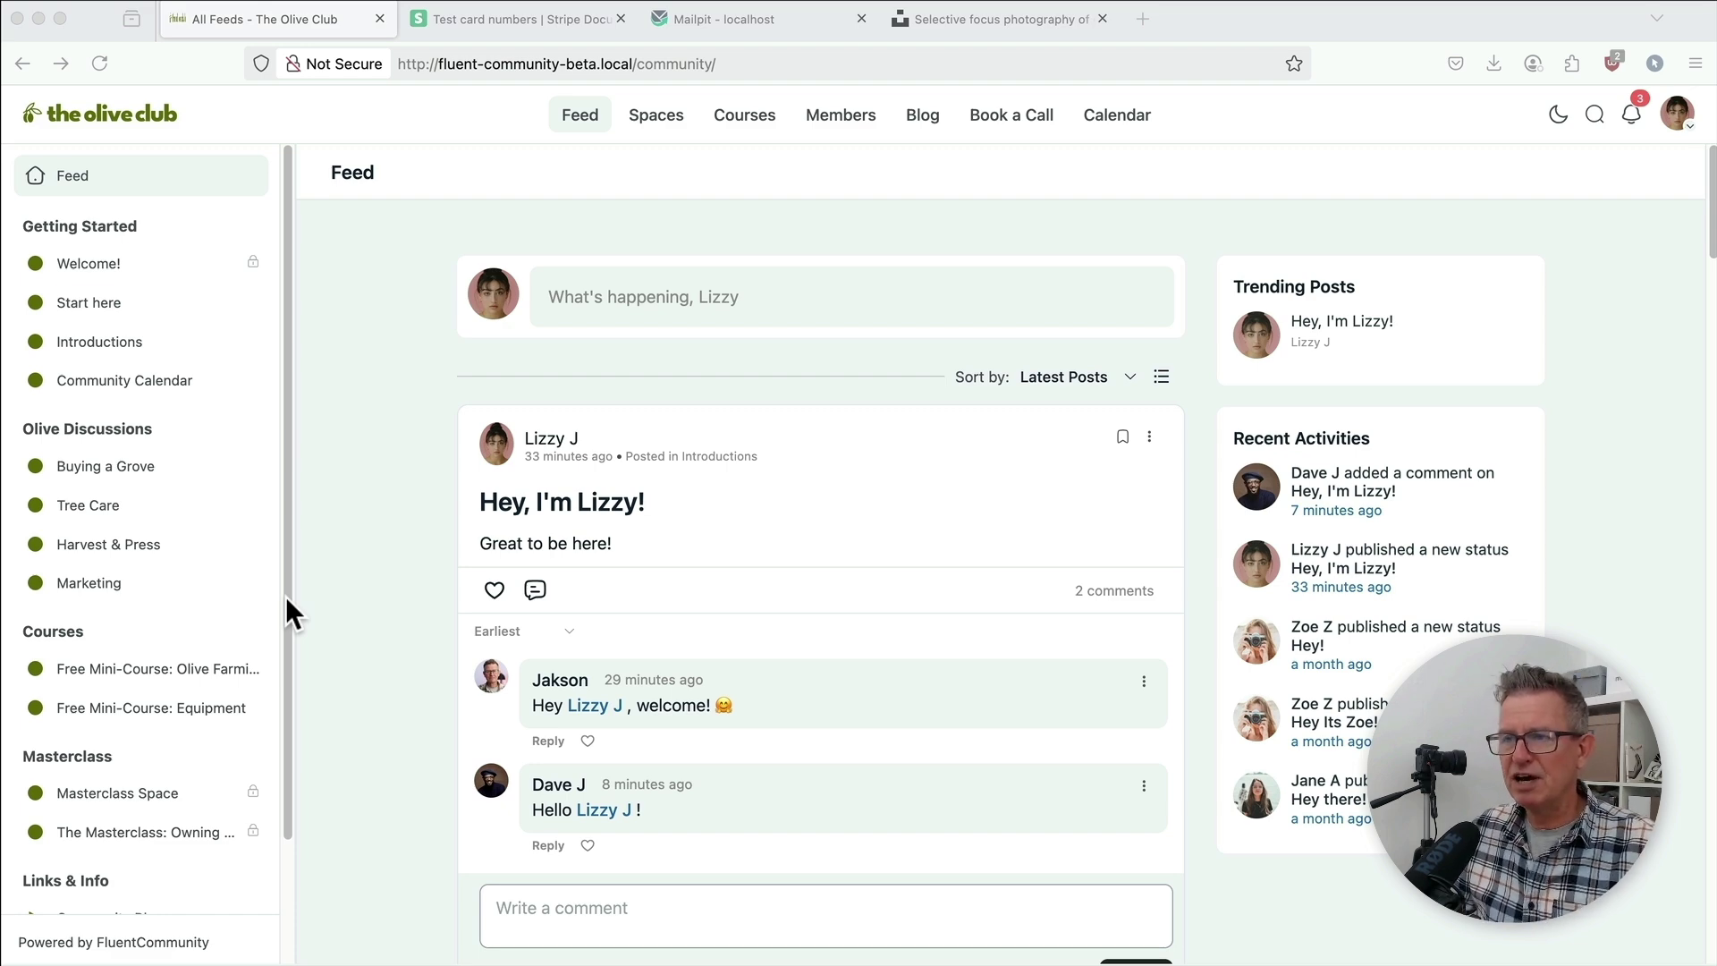
Step: Open the Welcome! space and read down the community welcome page
{"action": "left_click", "coordinate": [99, 268]}
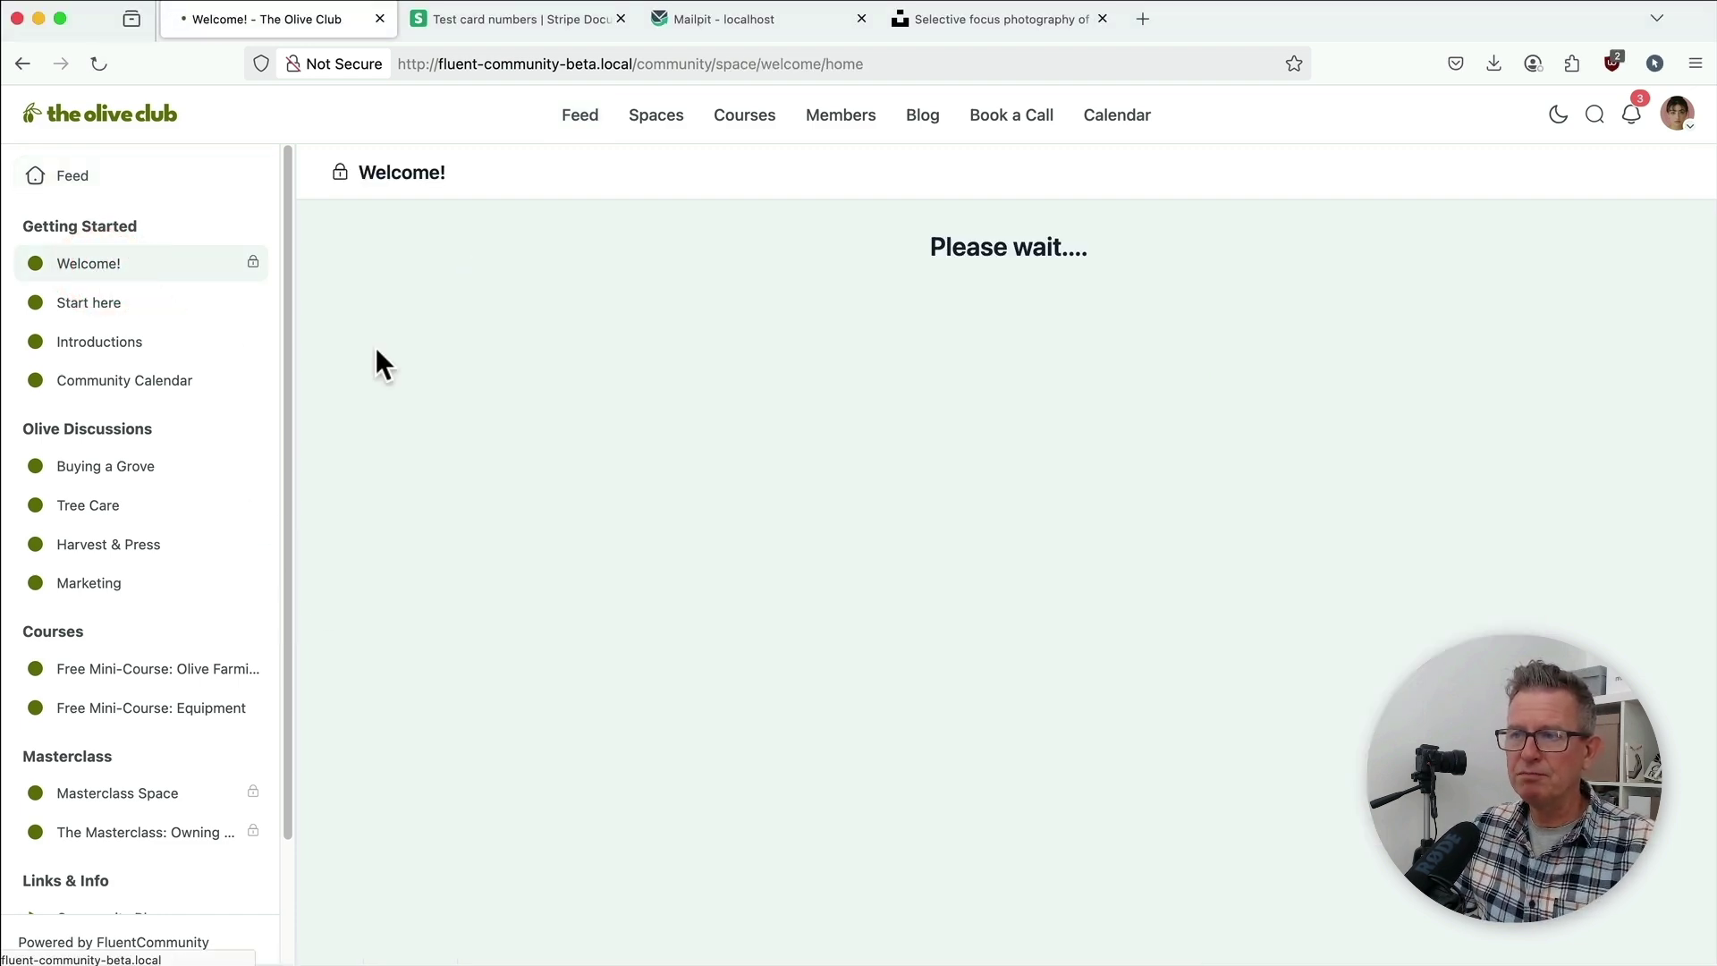
{"action": "scroll", "coordinate": [925, 501], "scroll_direction": "down", "scroll_amount": 10}
{"action": "scroll", "coordinate": [925, 500], "scroll_direction": "down", "scroll_amount": 8}
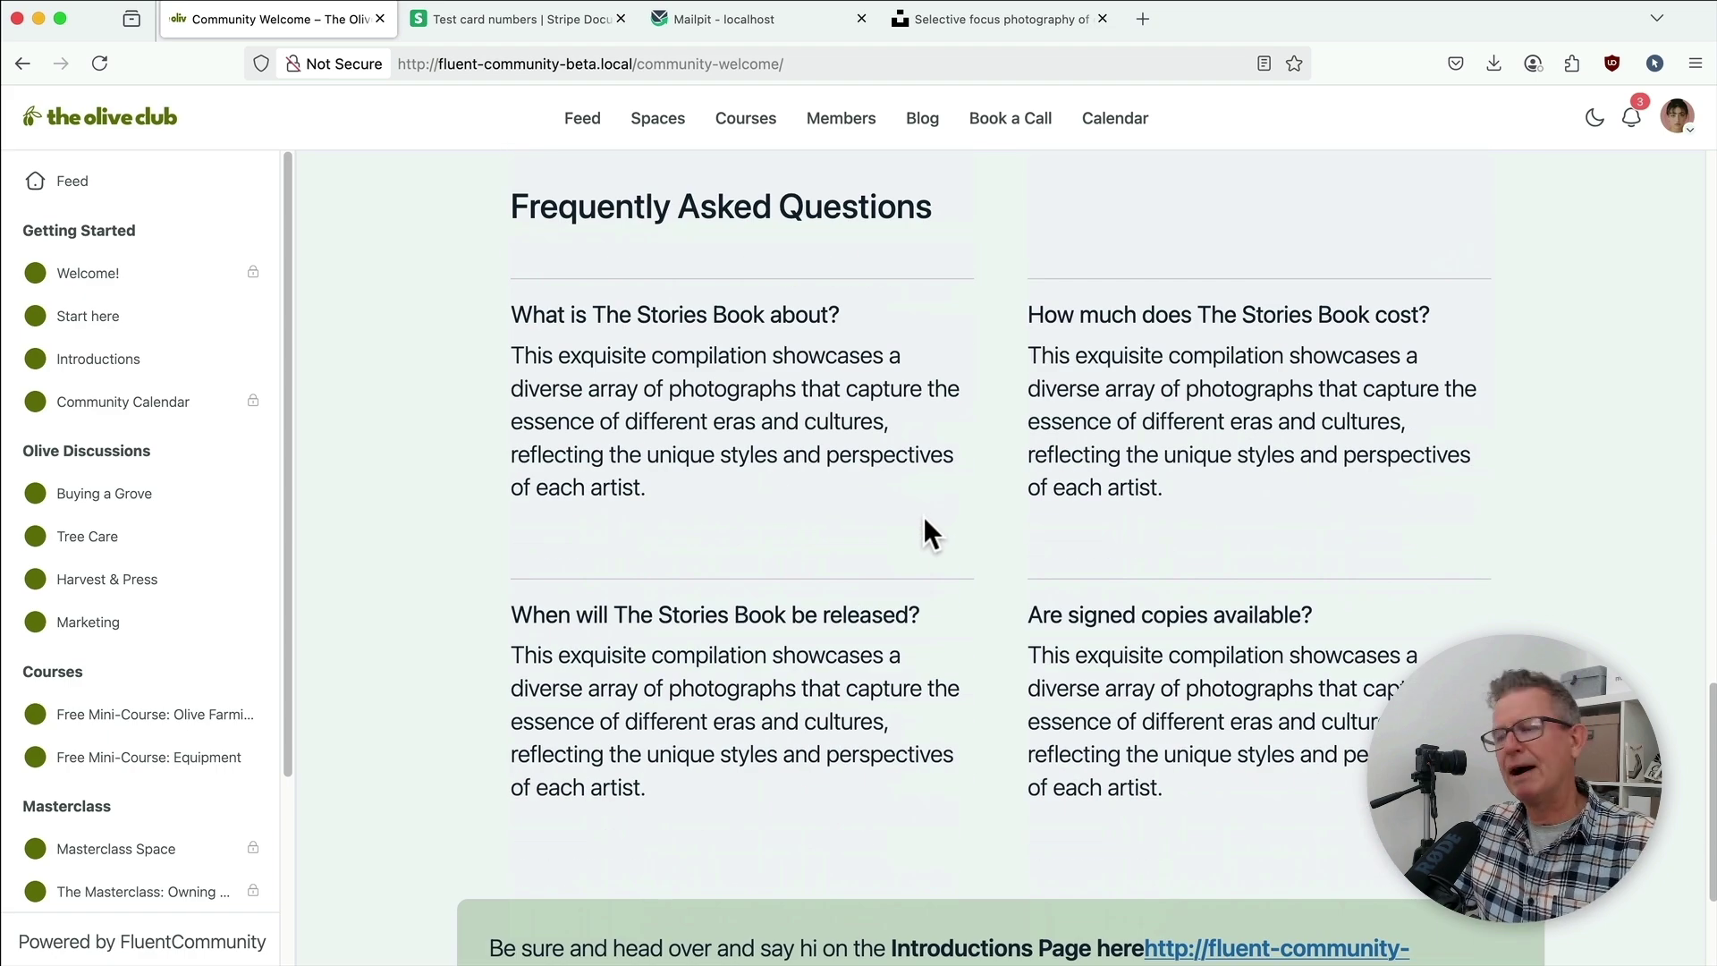
{"action": "scroll", "coordinate": [922, 517], "scroll_direction": "down", "scroll_amount": 3}
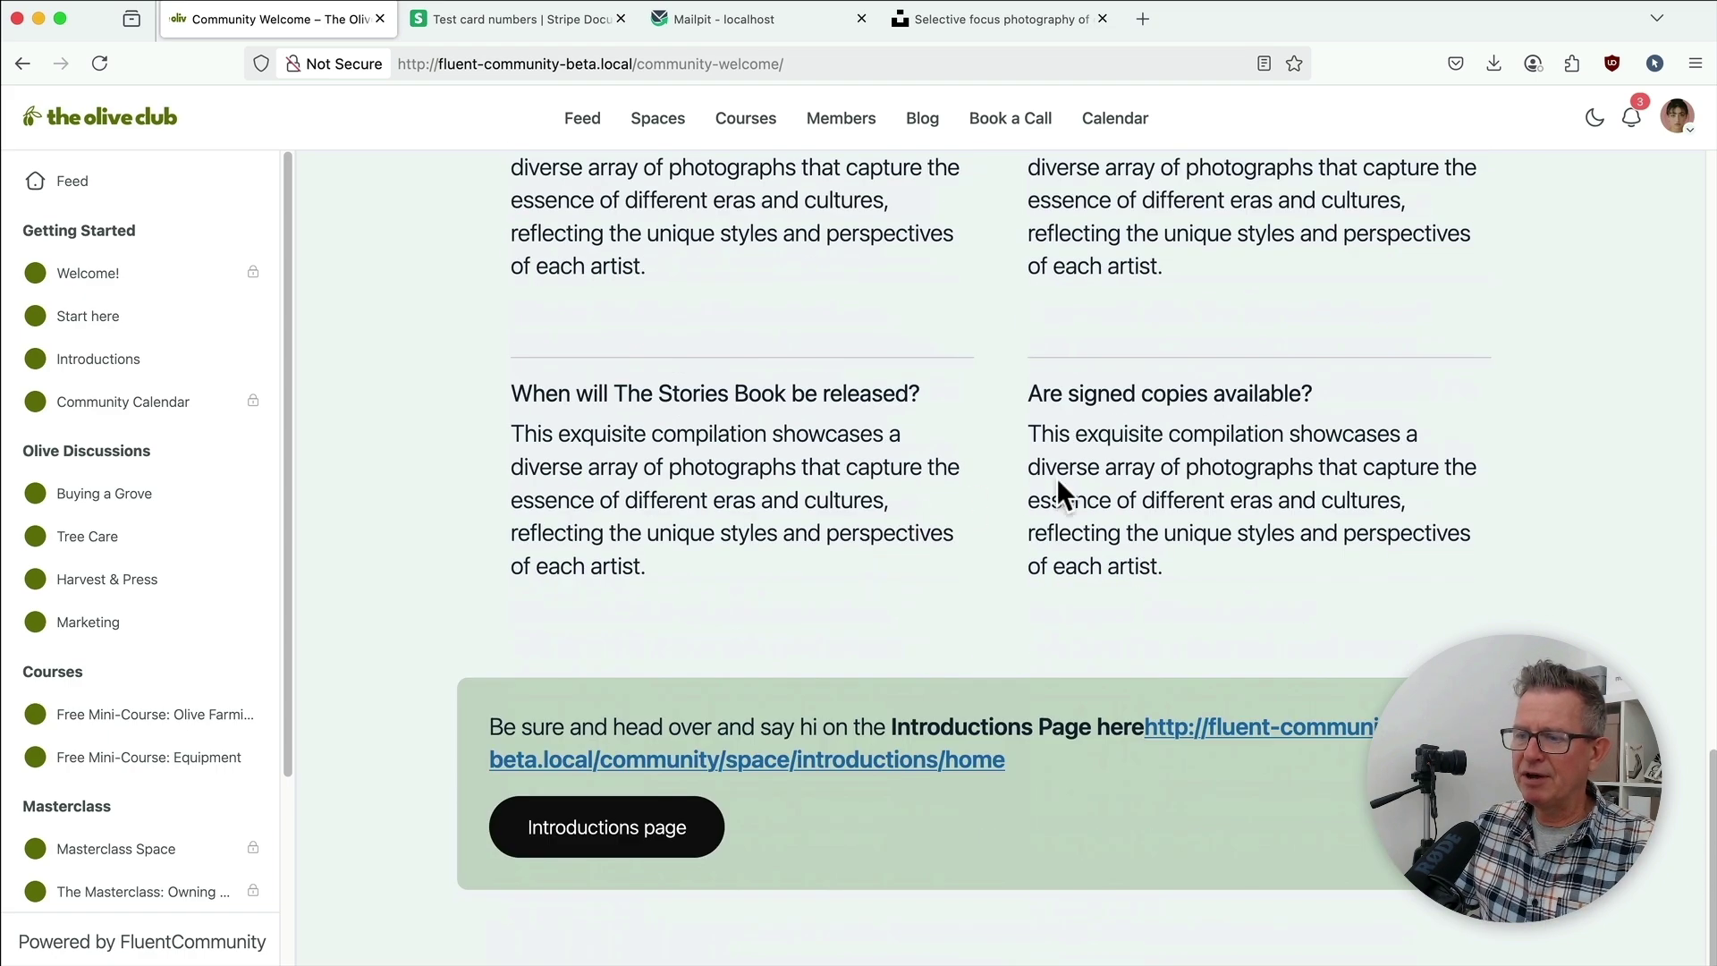
Step: Follow the welcome page into the Introductions space, then switch to the WordPress page editor
{"action": "left_click", "coordinate": [649, 826]}
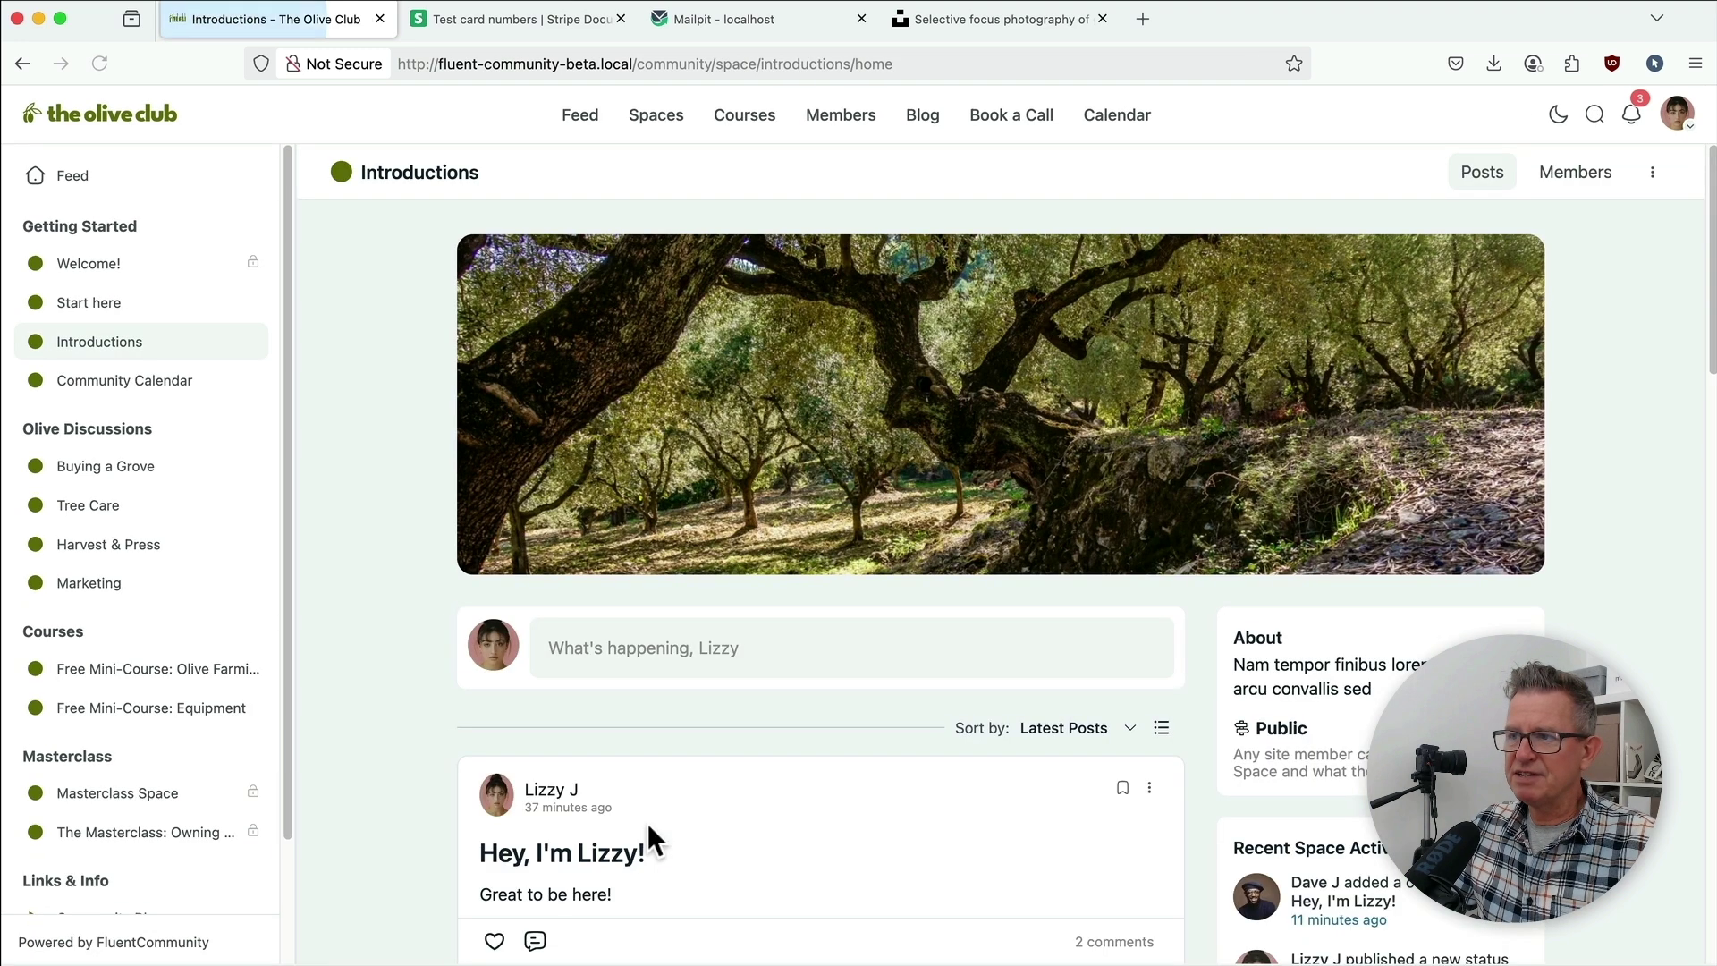
{"action": "scroll", "coordinate": [823, 544], "scroll_direction": "down", "scroll_amount": 4}
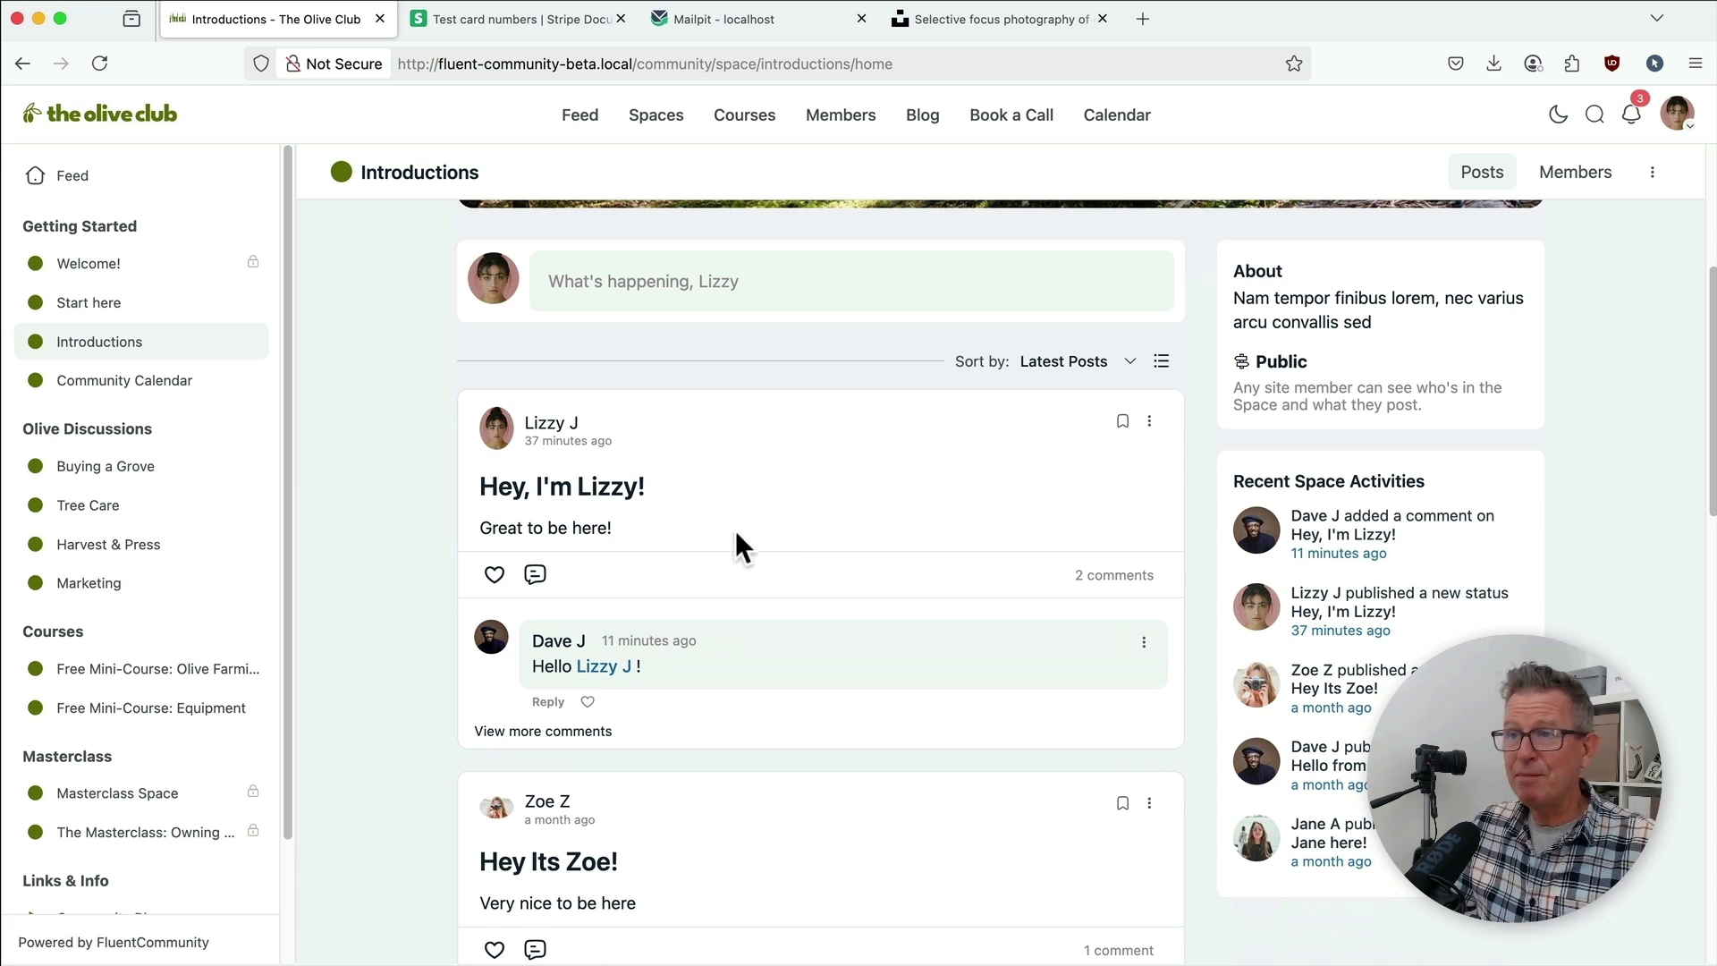
{"action": "key", "text": "super+Tab"}
{"action": "key", "text": "super+Tab"}
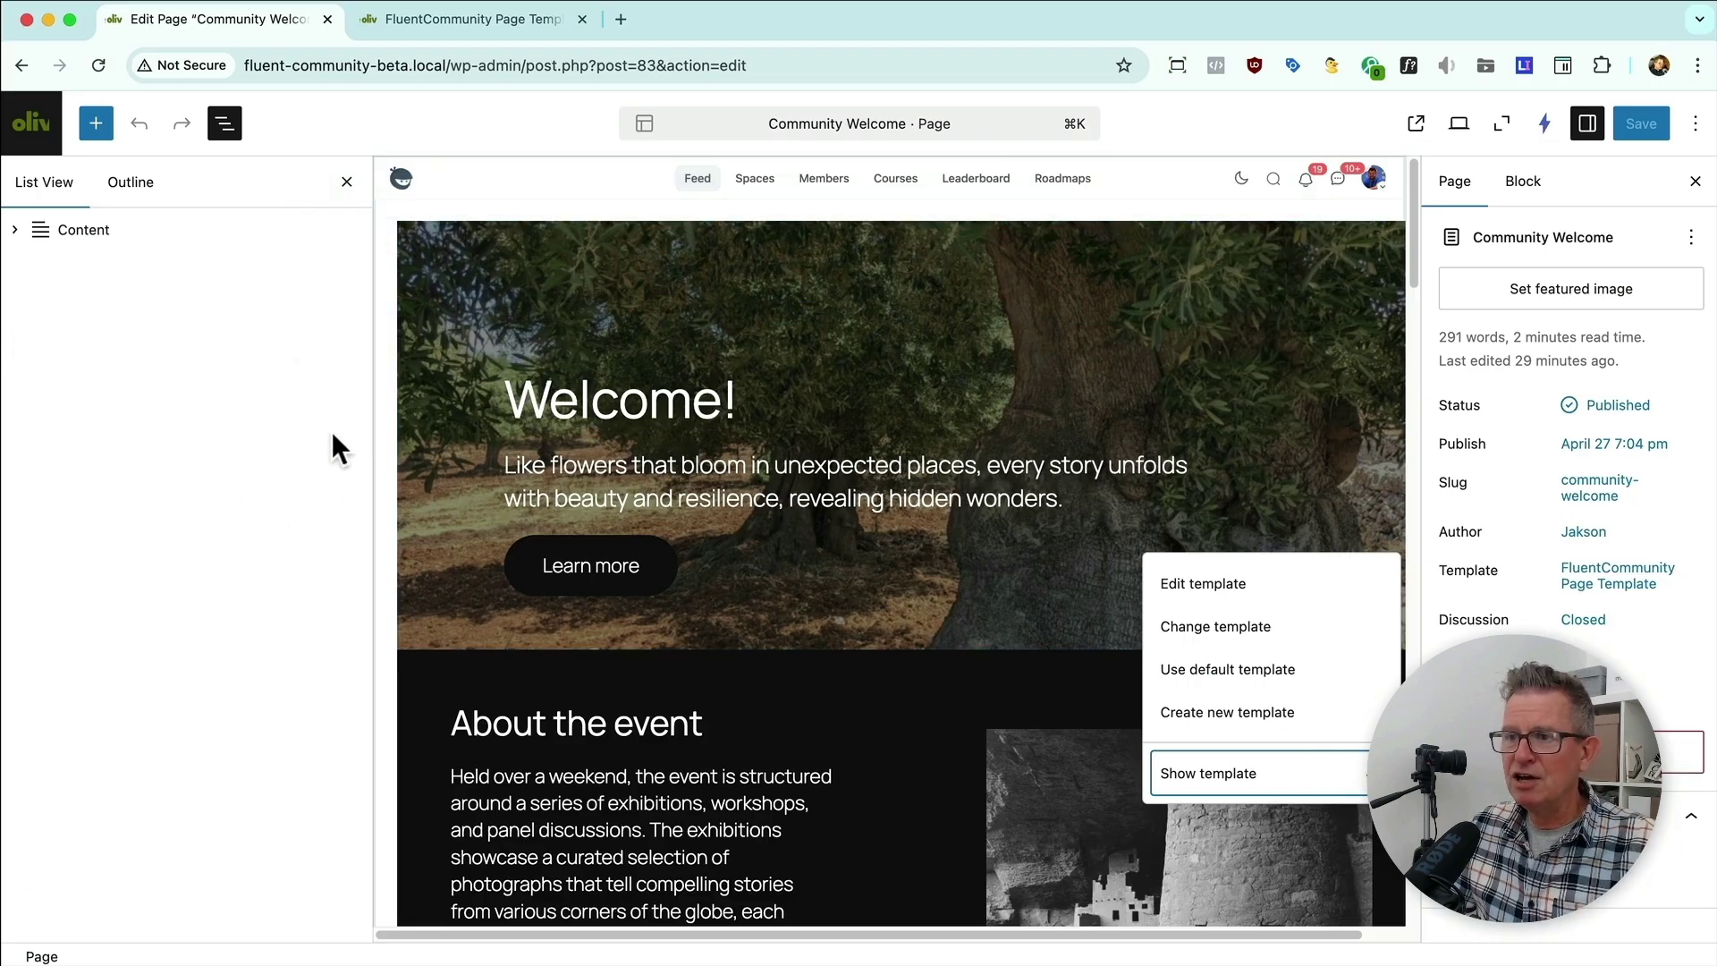
Step: Open the Choose a template dialog from the Community Welcome page's Template setting
{"action": "left_click", "coordinate": [166, 525]}
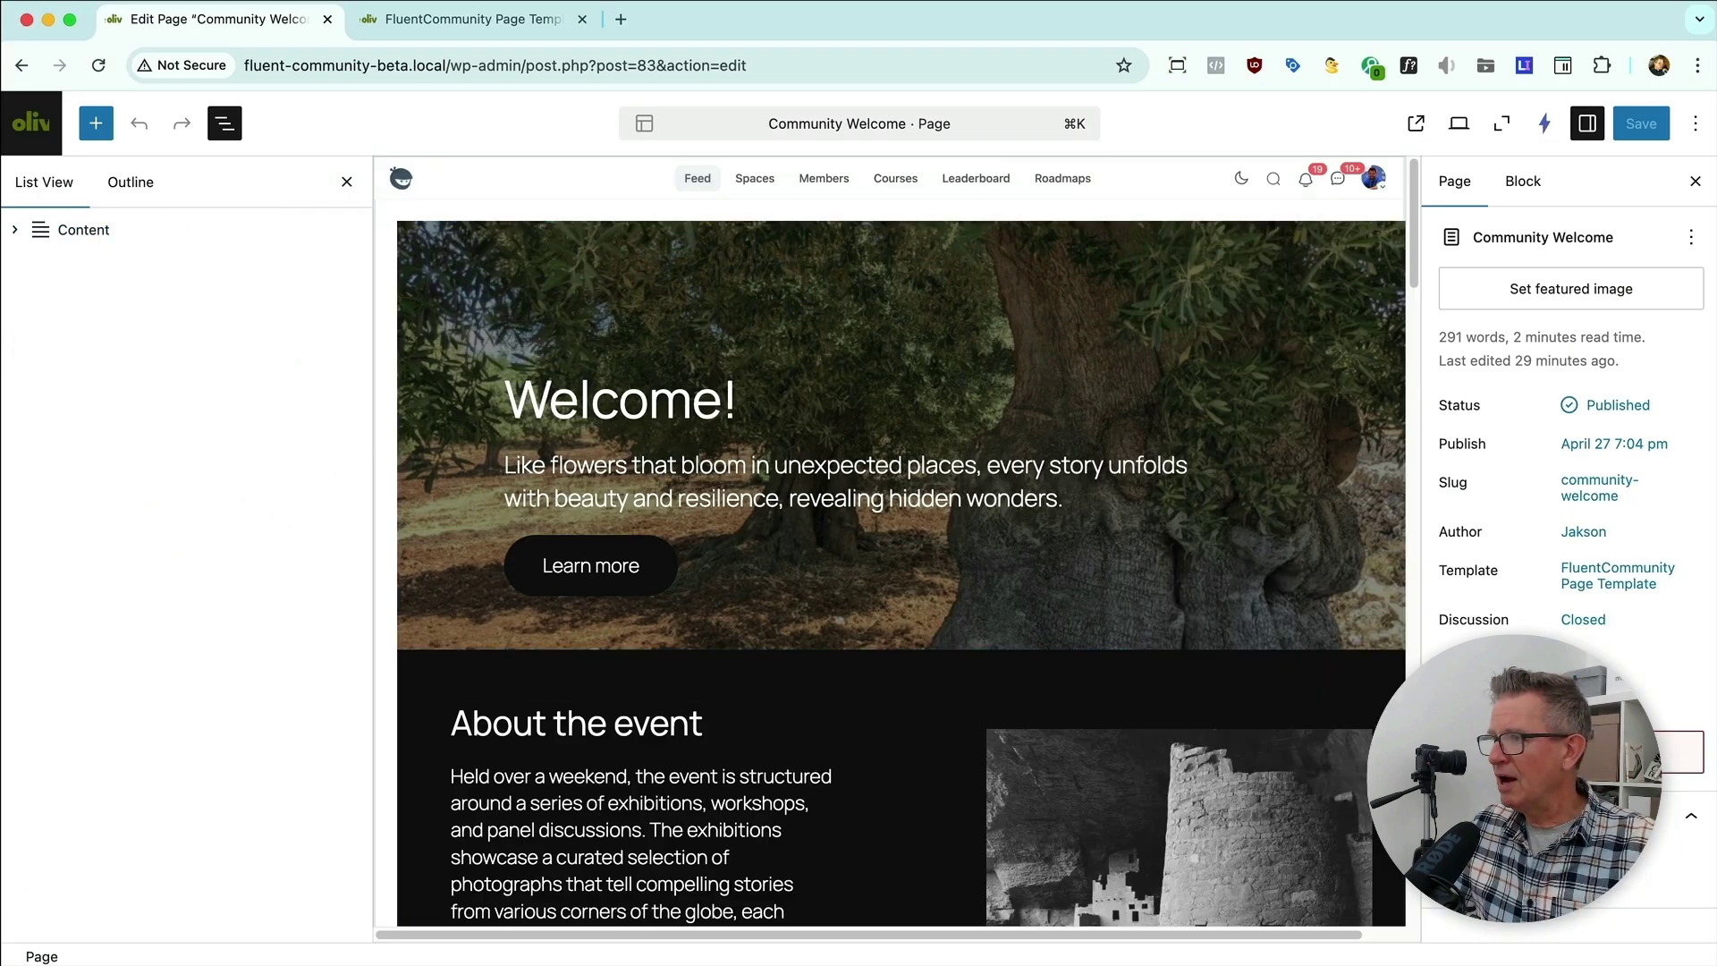
{"action": "left_click", "coordinate": [1598, 579]}
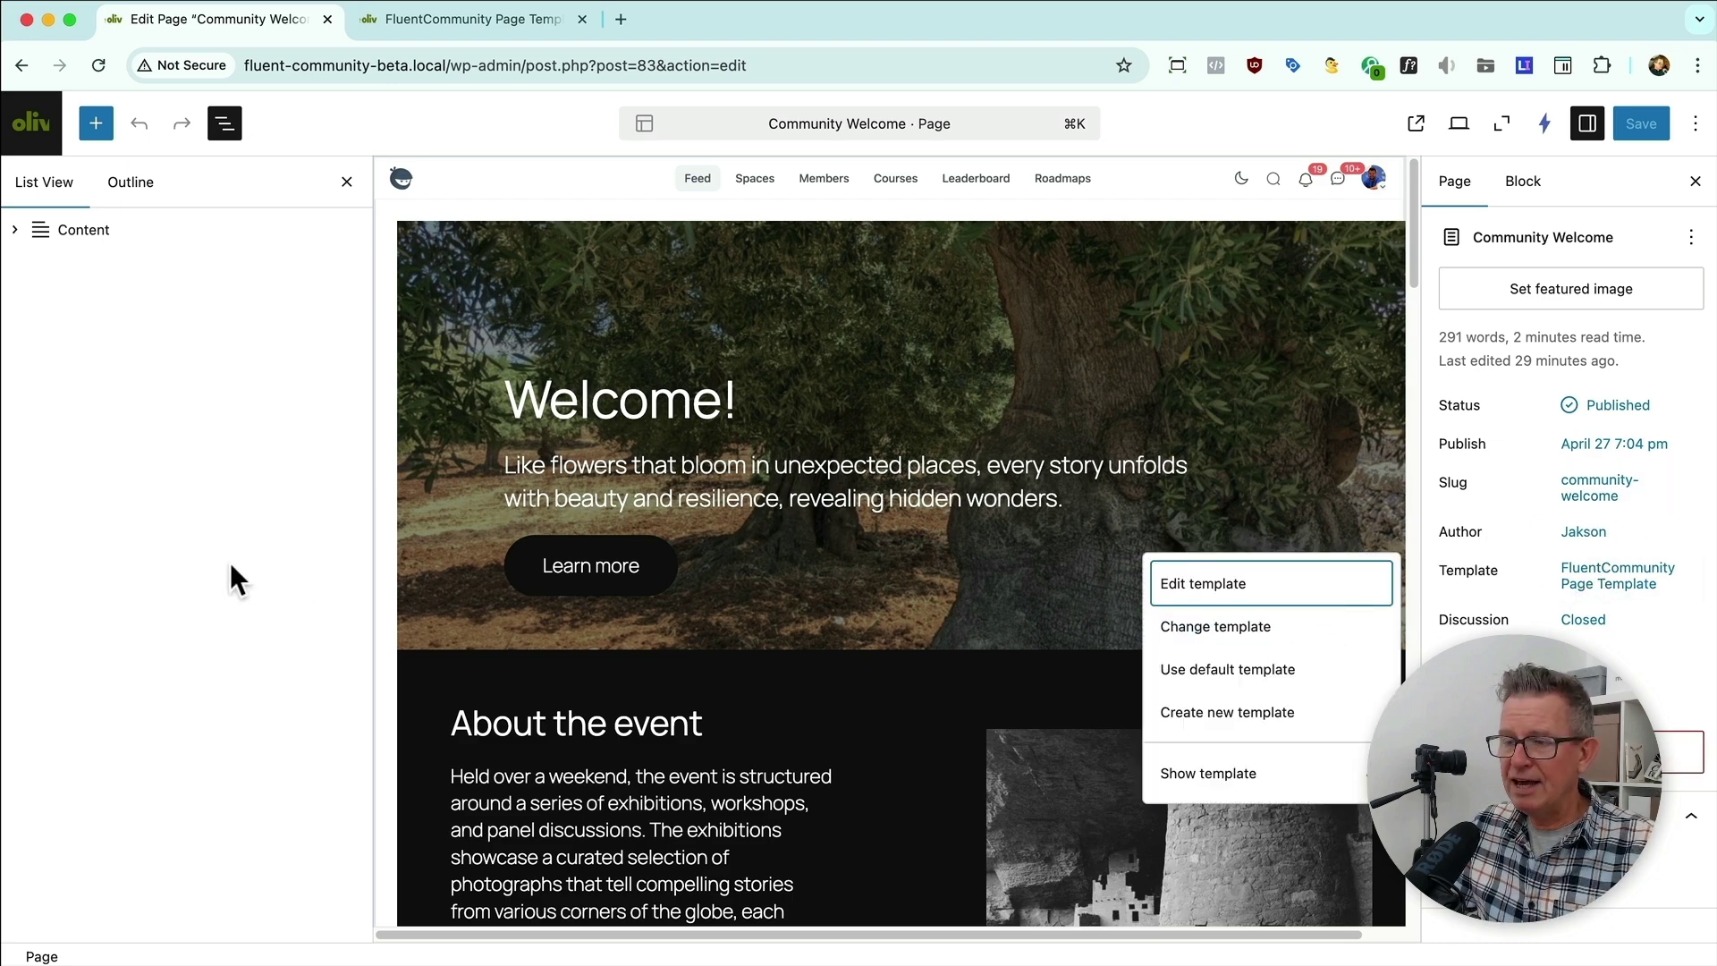
{"action": "left_click", "coordinate": [1217, 630]}
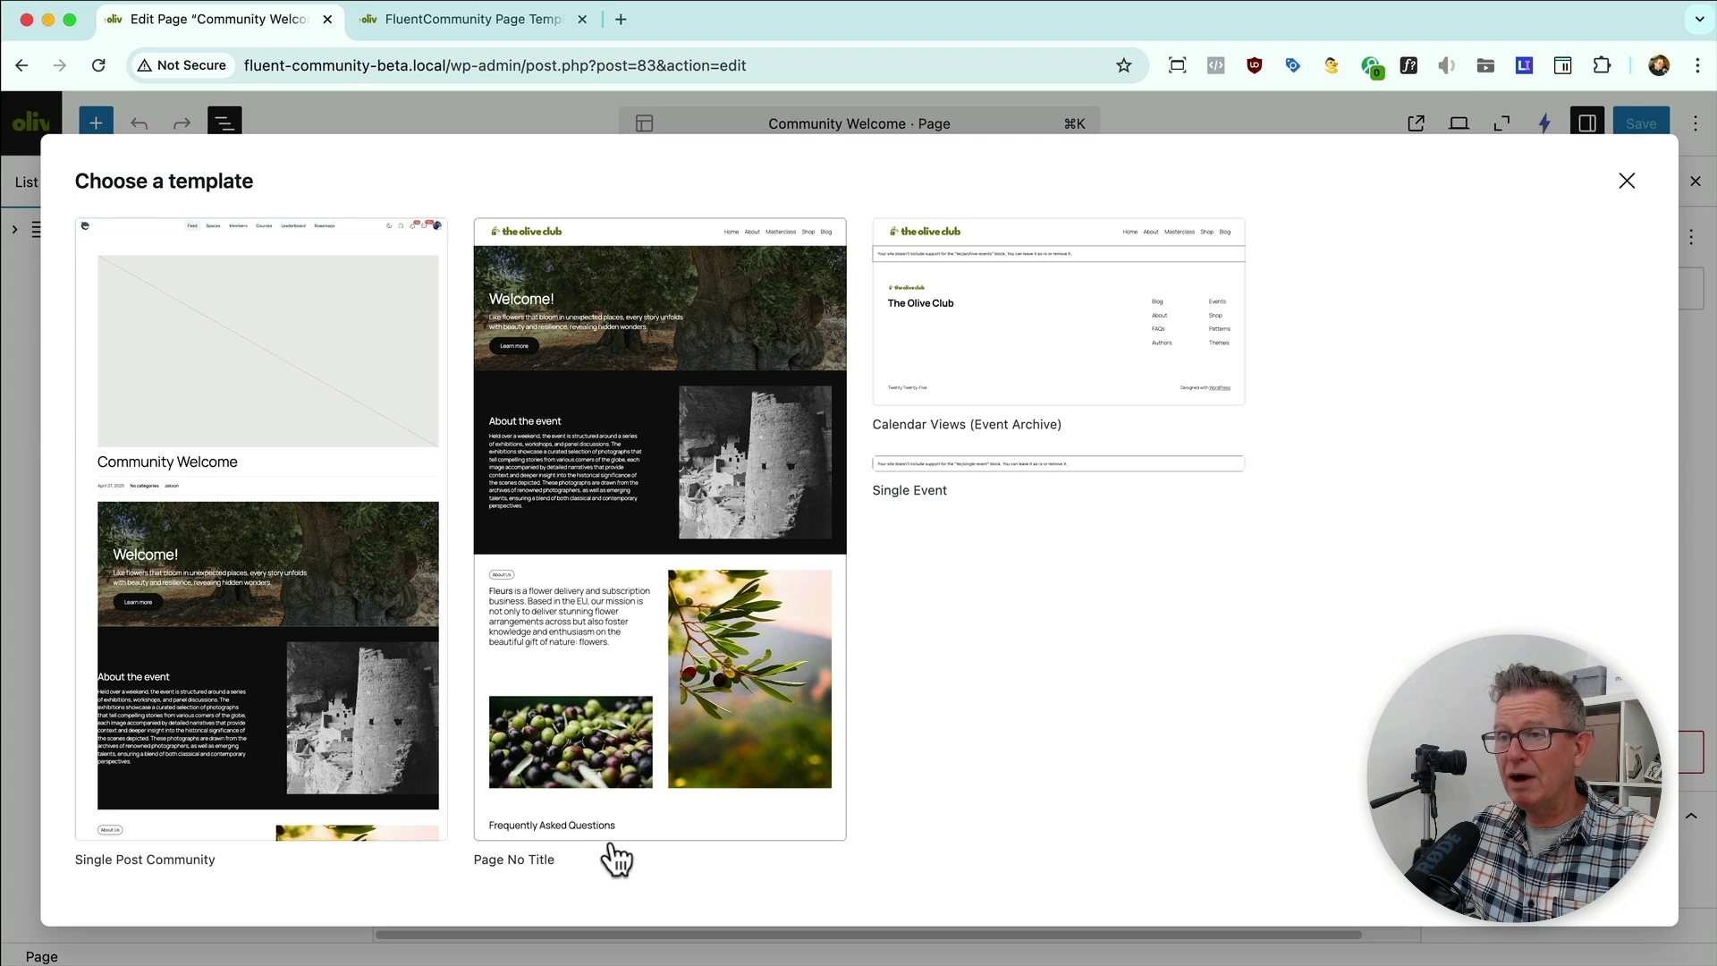
Step: Select the Content block inside FluentCommunity Page Layout in the site editor, then return to Firefox
{"action": "left_click", "coordinate": [456, 19]}
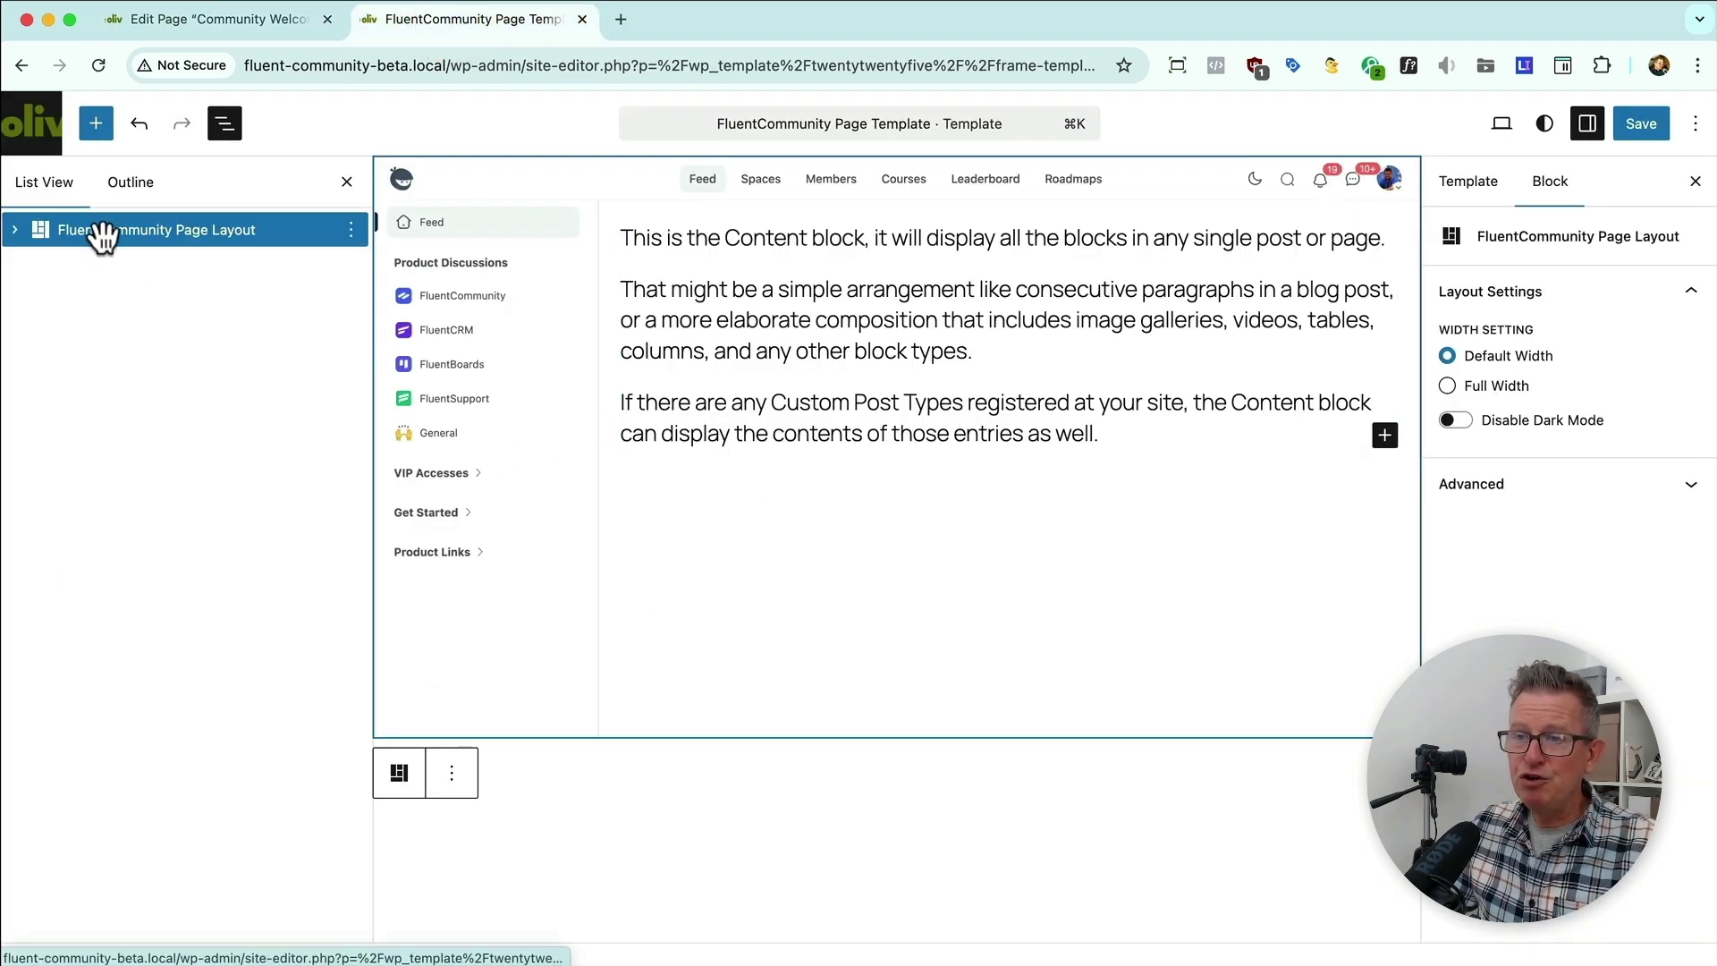
{"action": "left_click", "coordinate": [14, 231]}
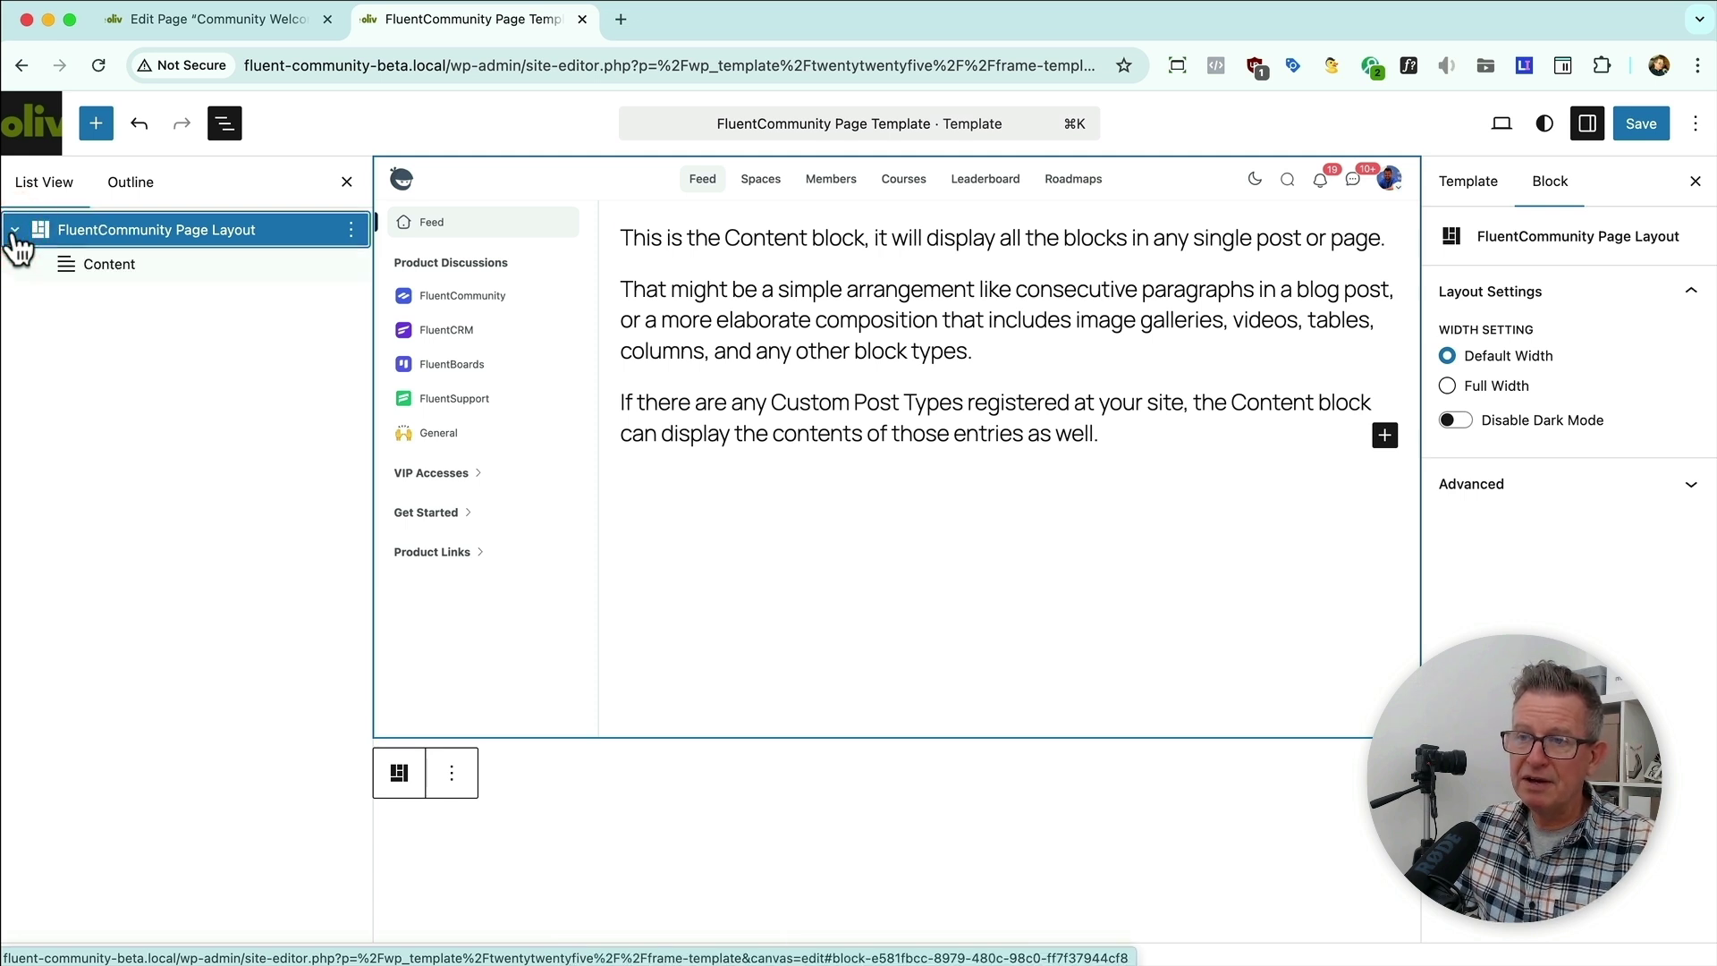
{"action": "left_click", "coordinate": [98, 264]}
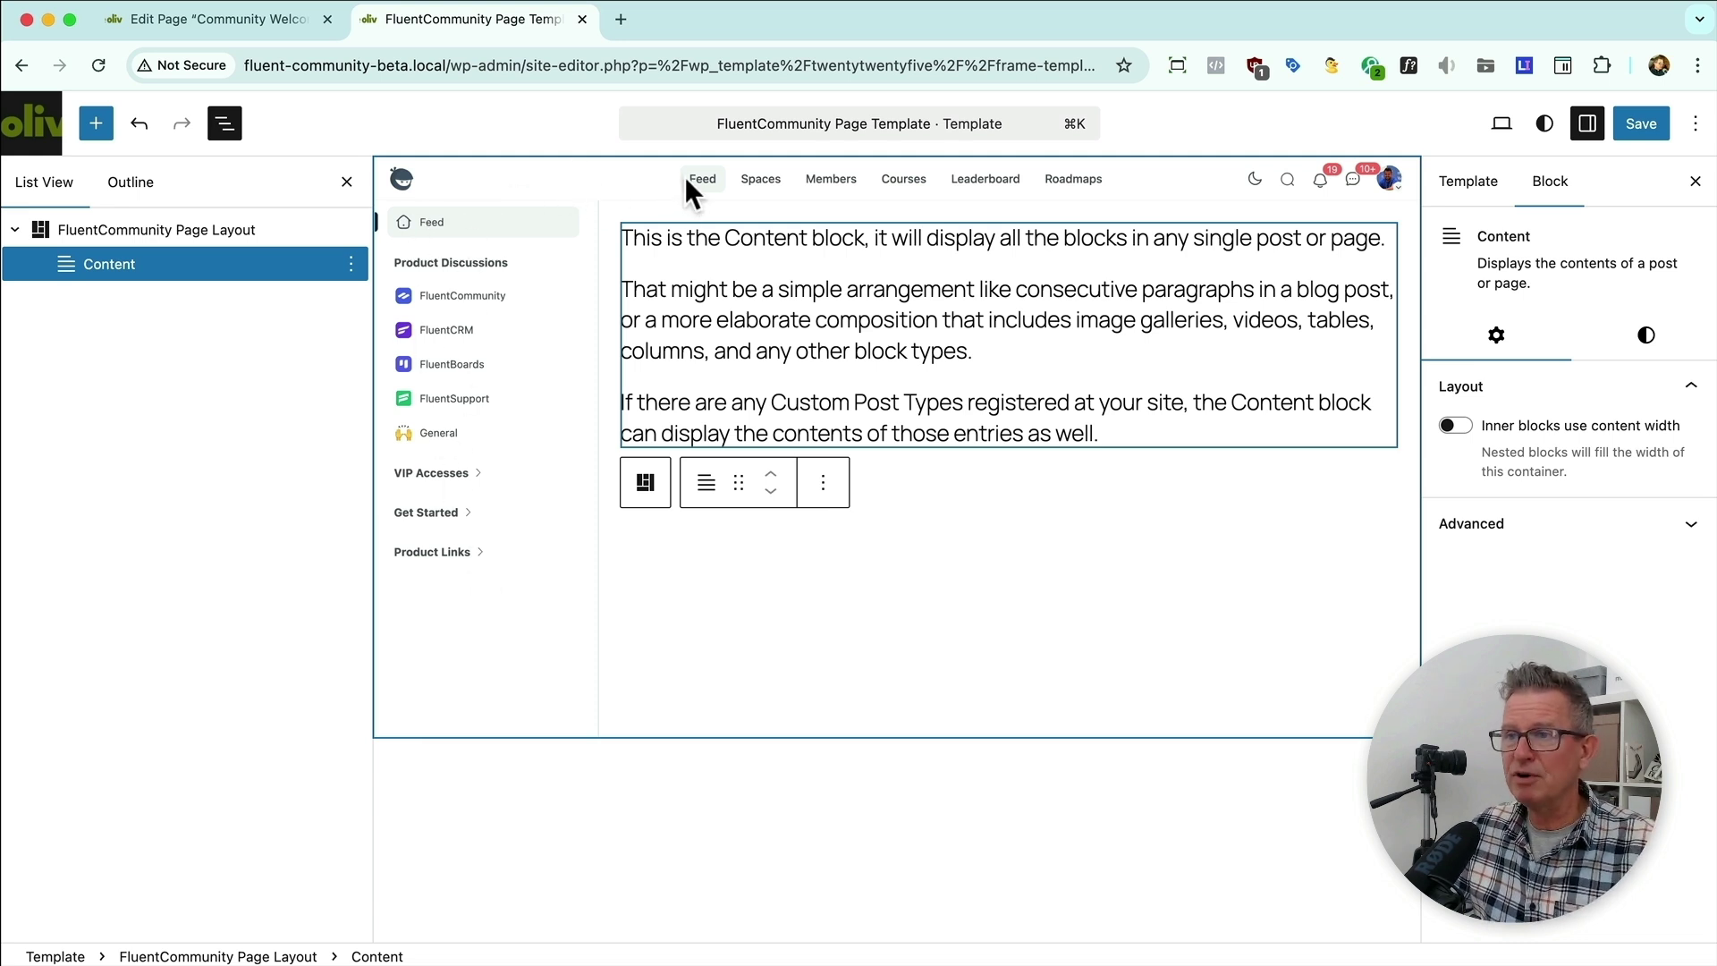
{"action": "key", "text": "super+Tab"}
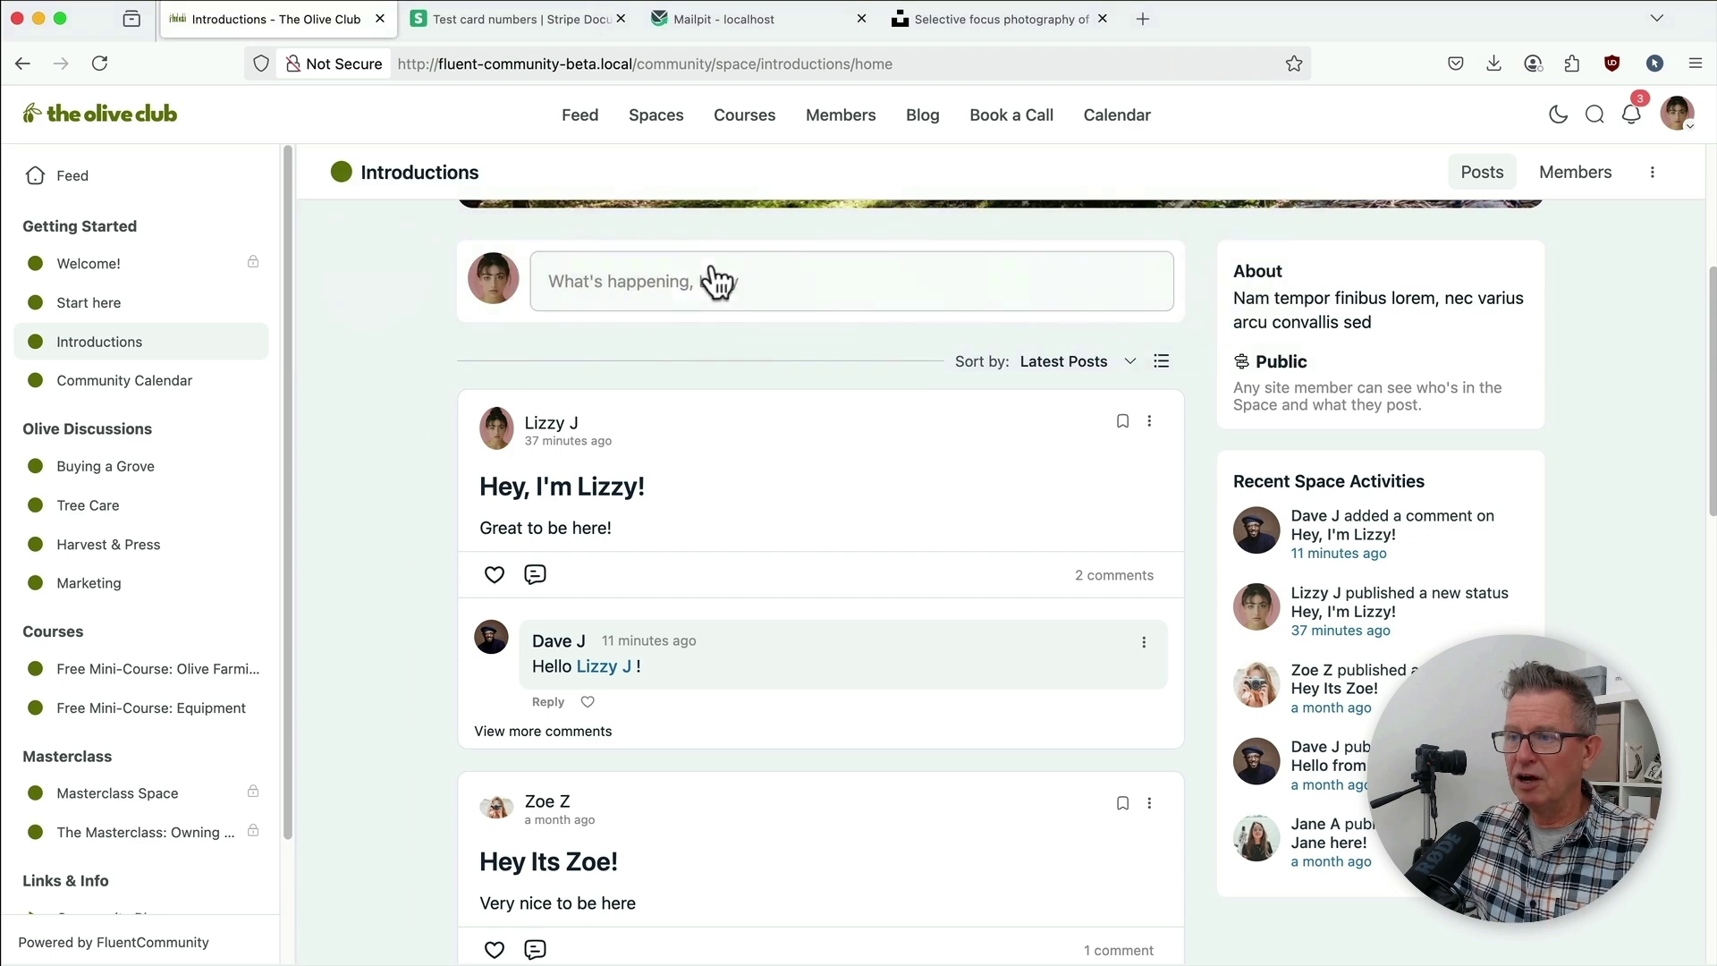
Step: Revisit the Welcome! space, then open the Masterclass Space info page
{"action": "left_click", "coordinate": [143, 269]}
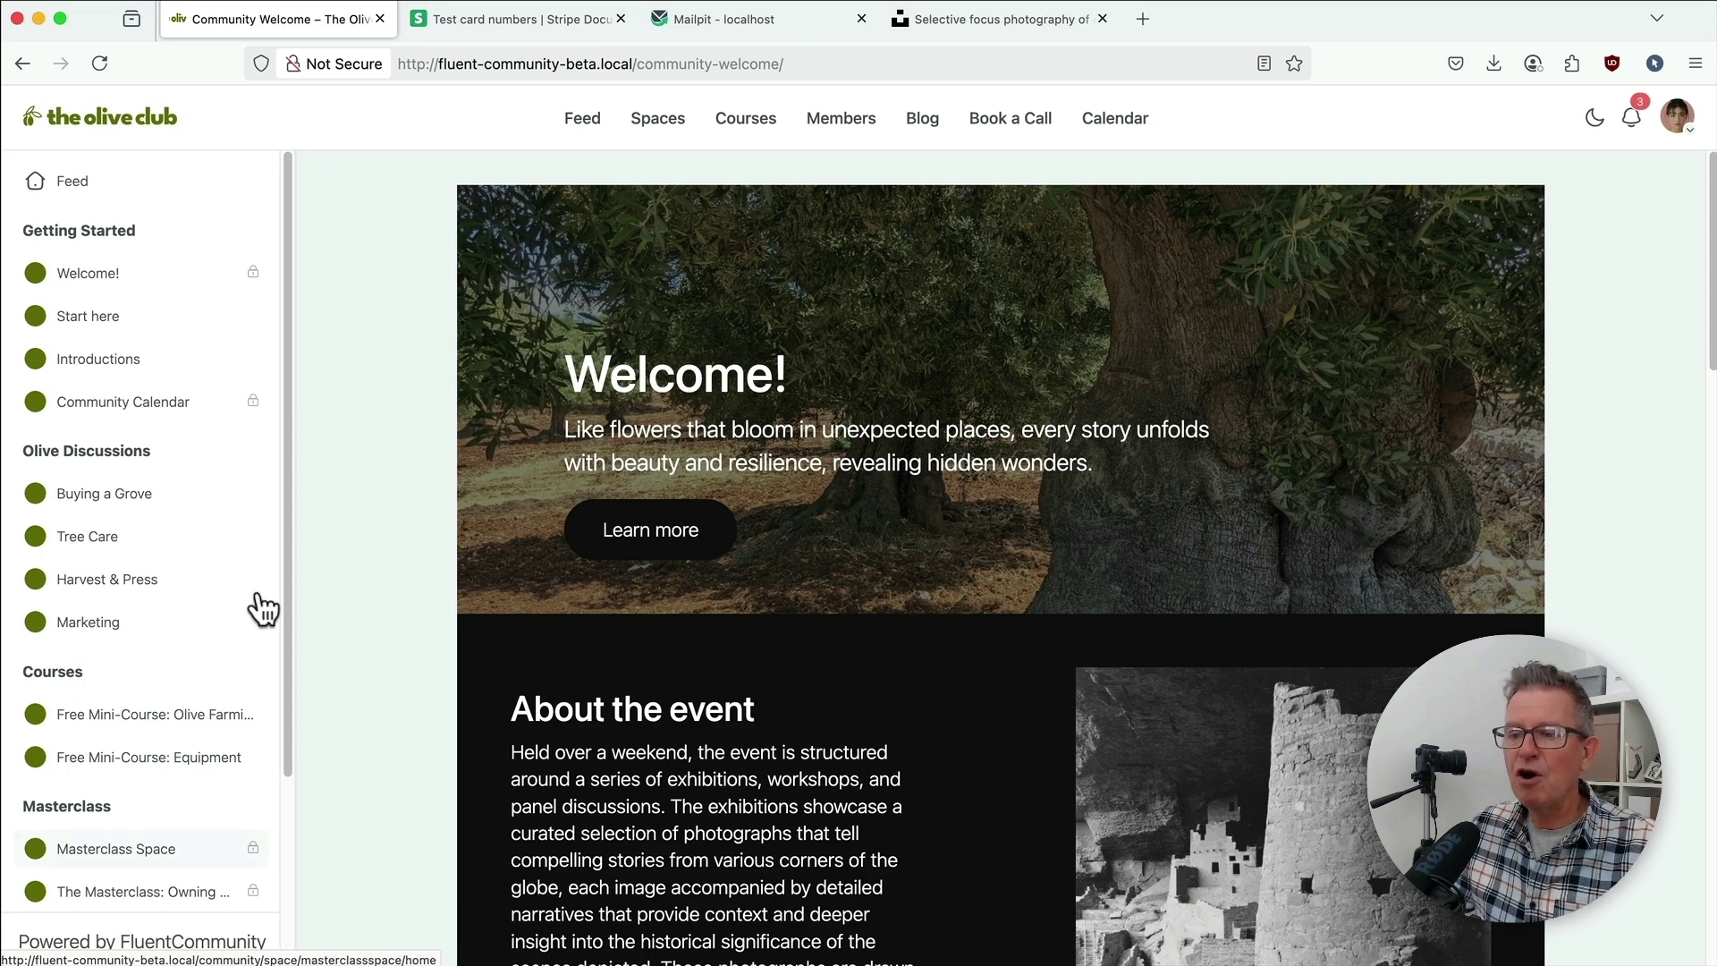
{"action": "left_click", "coordinate": [161, 854]}
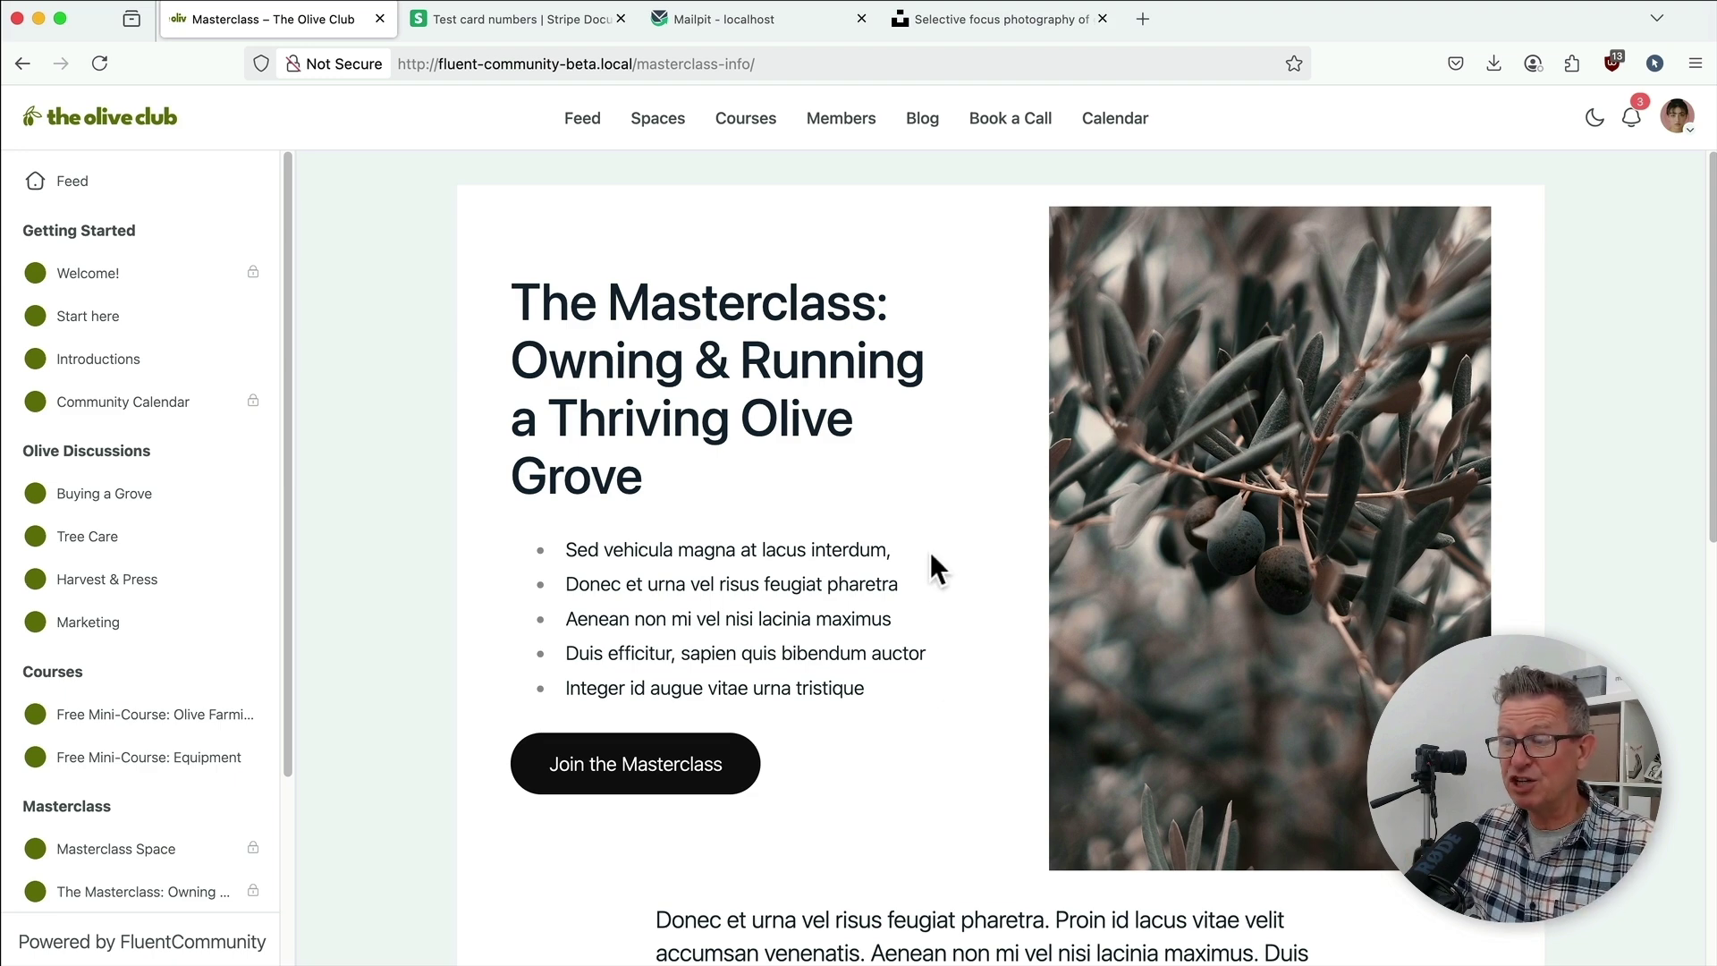
Step: Copy the Visa test card number from the Stripe Docs page
{"action": "scroll", "coordinate": [963, 538], "scroll_direction": "down", "scroll_amount": 7}
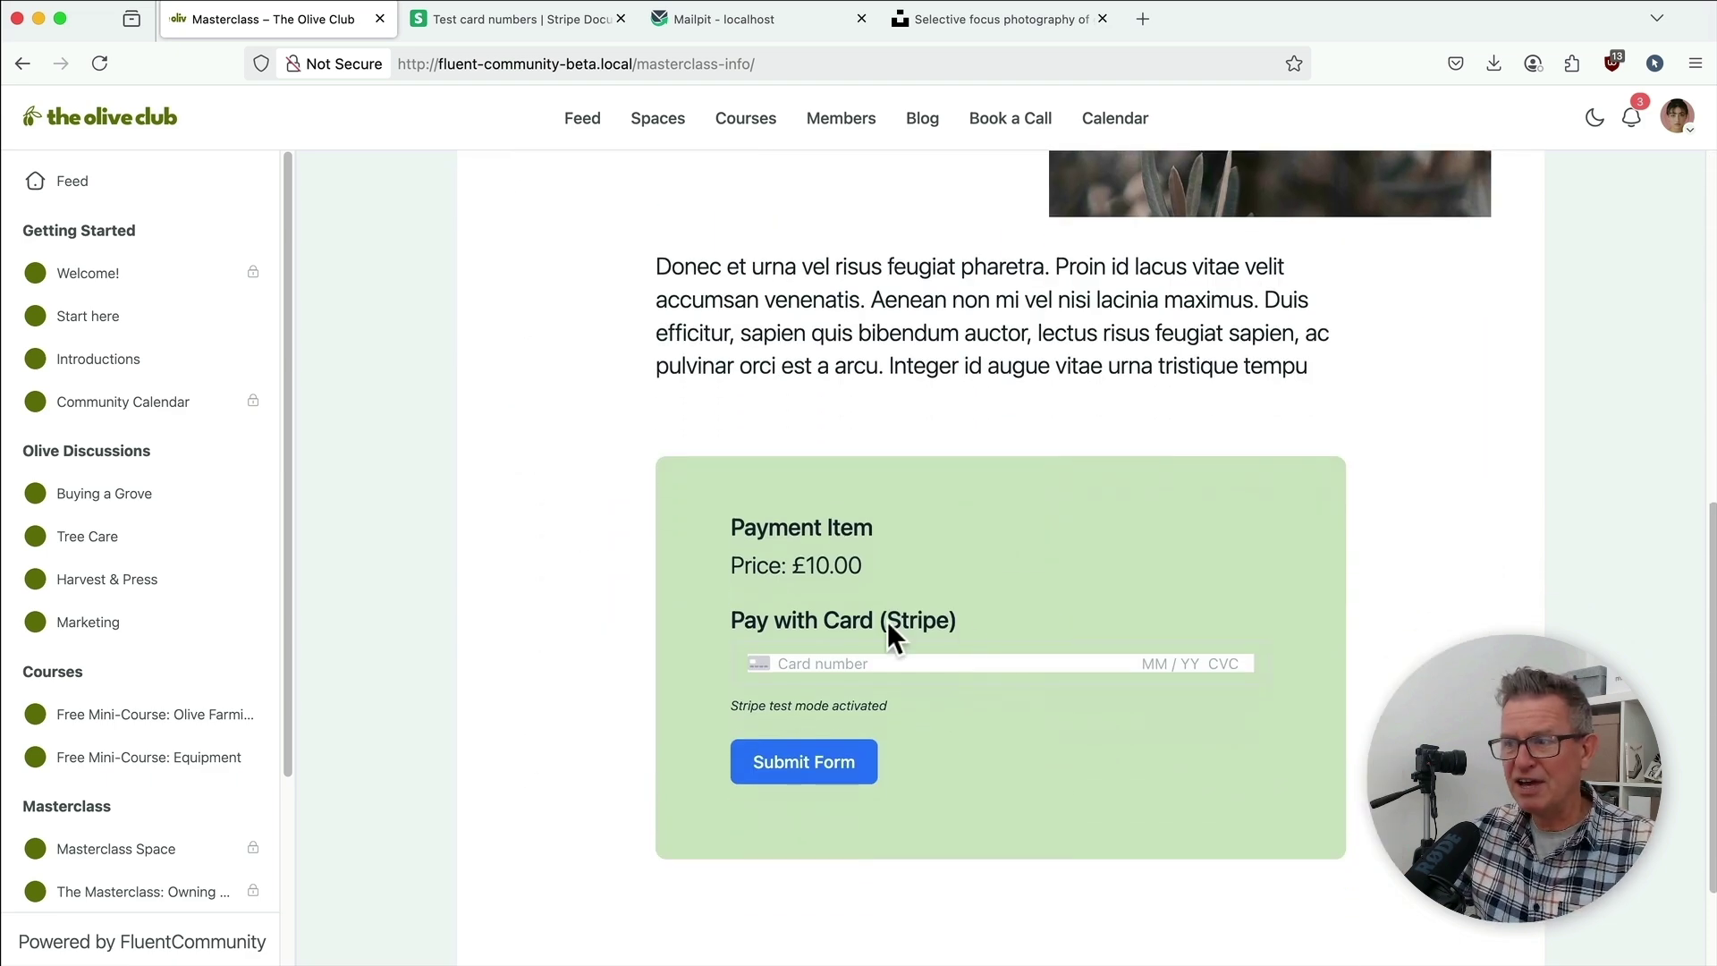
{"action": "left_click", "coordinate": [510, 18]}
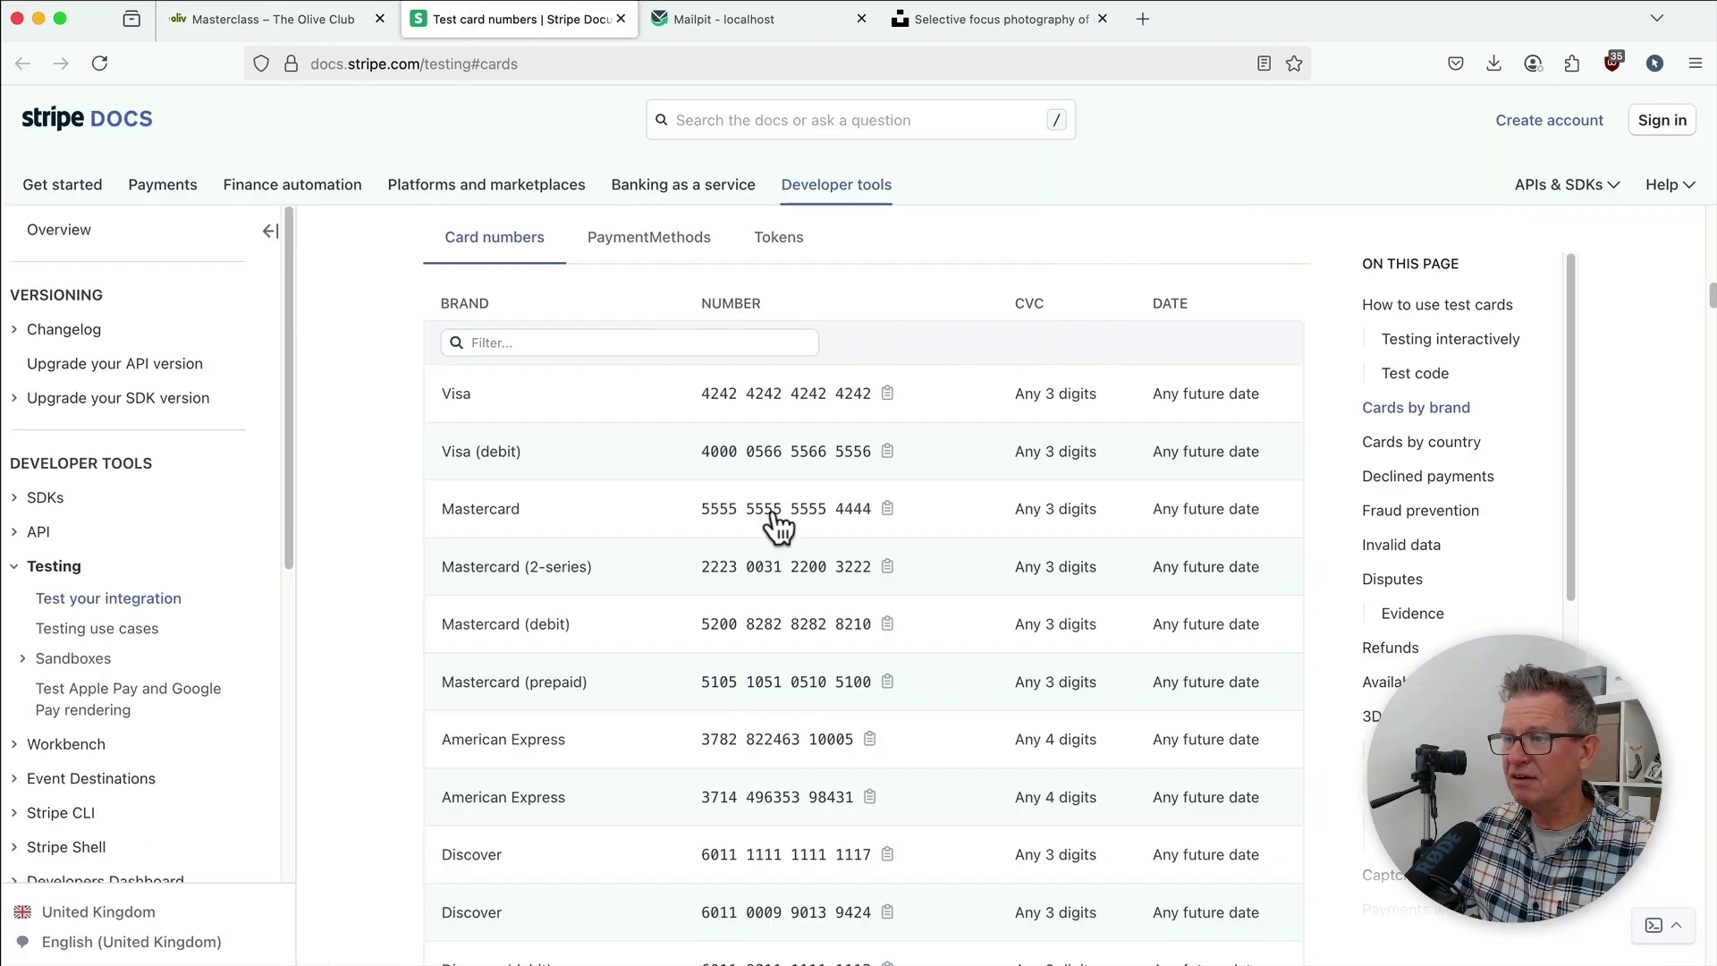
{"action": "left_click", "coordinate": [888, 394]}
Step: Pay the £10.00 fee with the test card, expiry 12/25 and CVC 133
{"action": "left_click", "coordinate": [259, 18]}
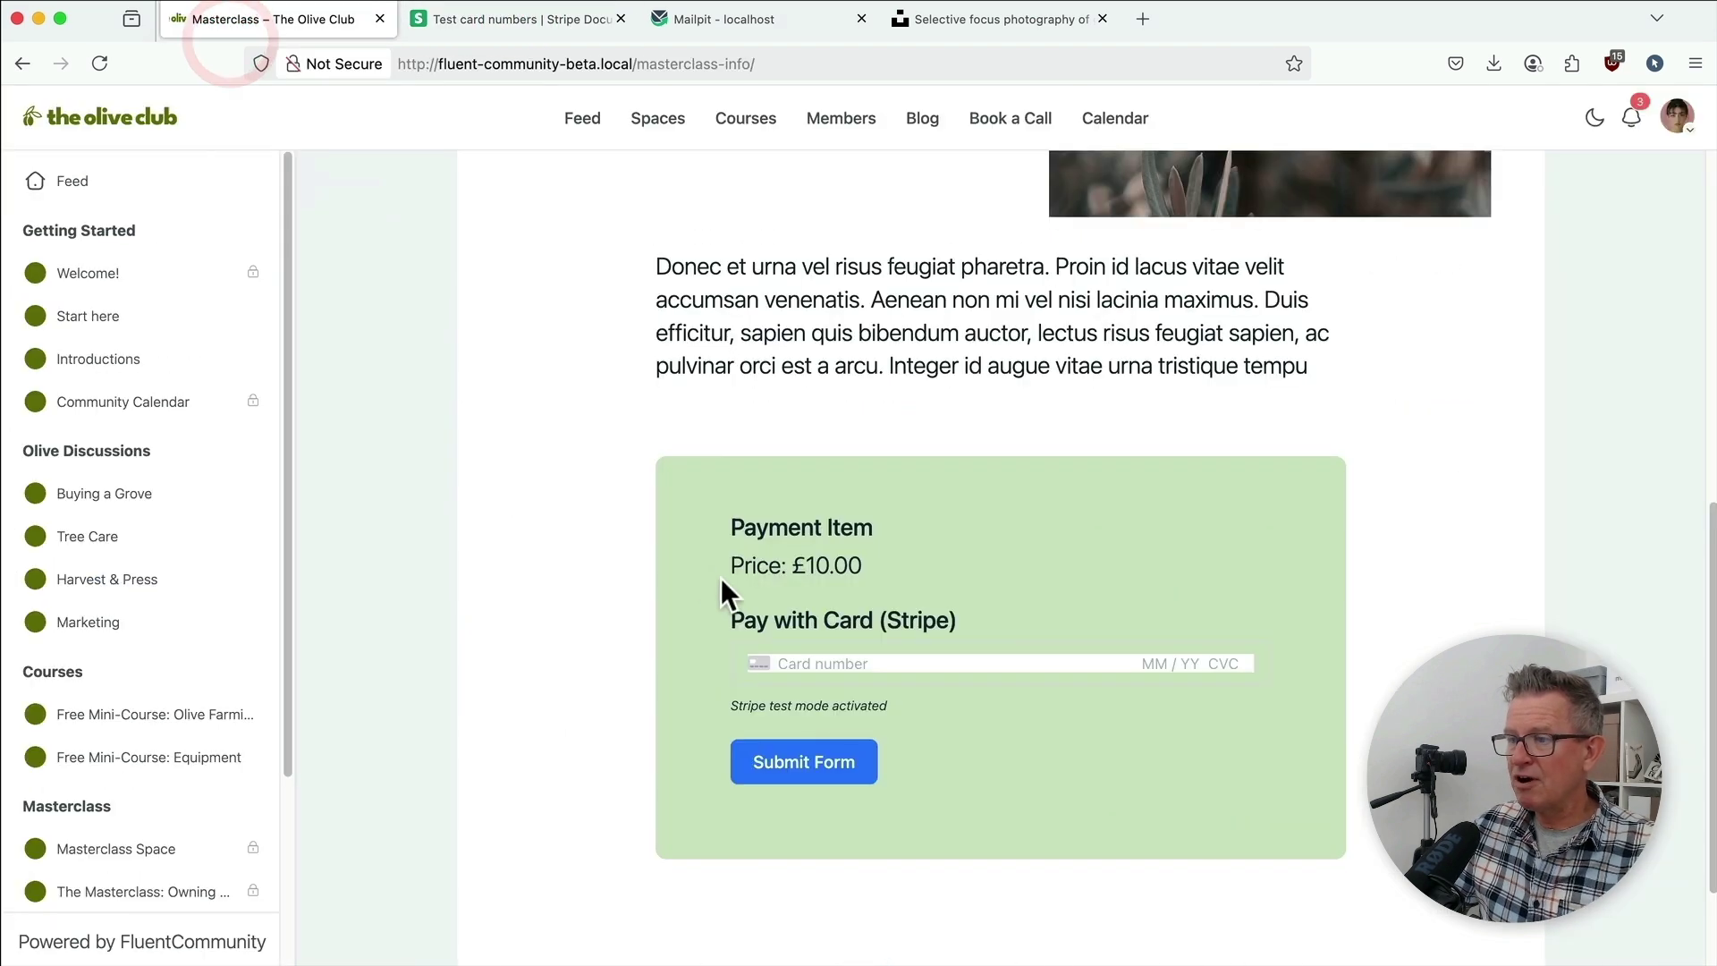
{"action": "left_click", "coordinate": [802, 666]}
{"action": "key", "text": "super+v"}
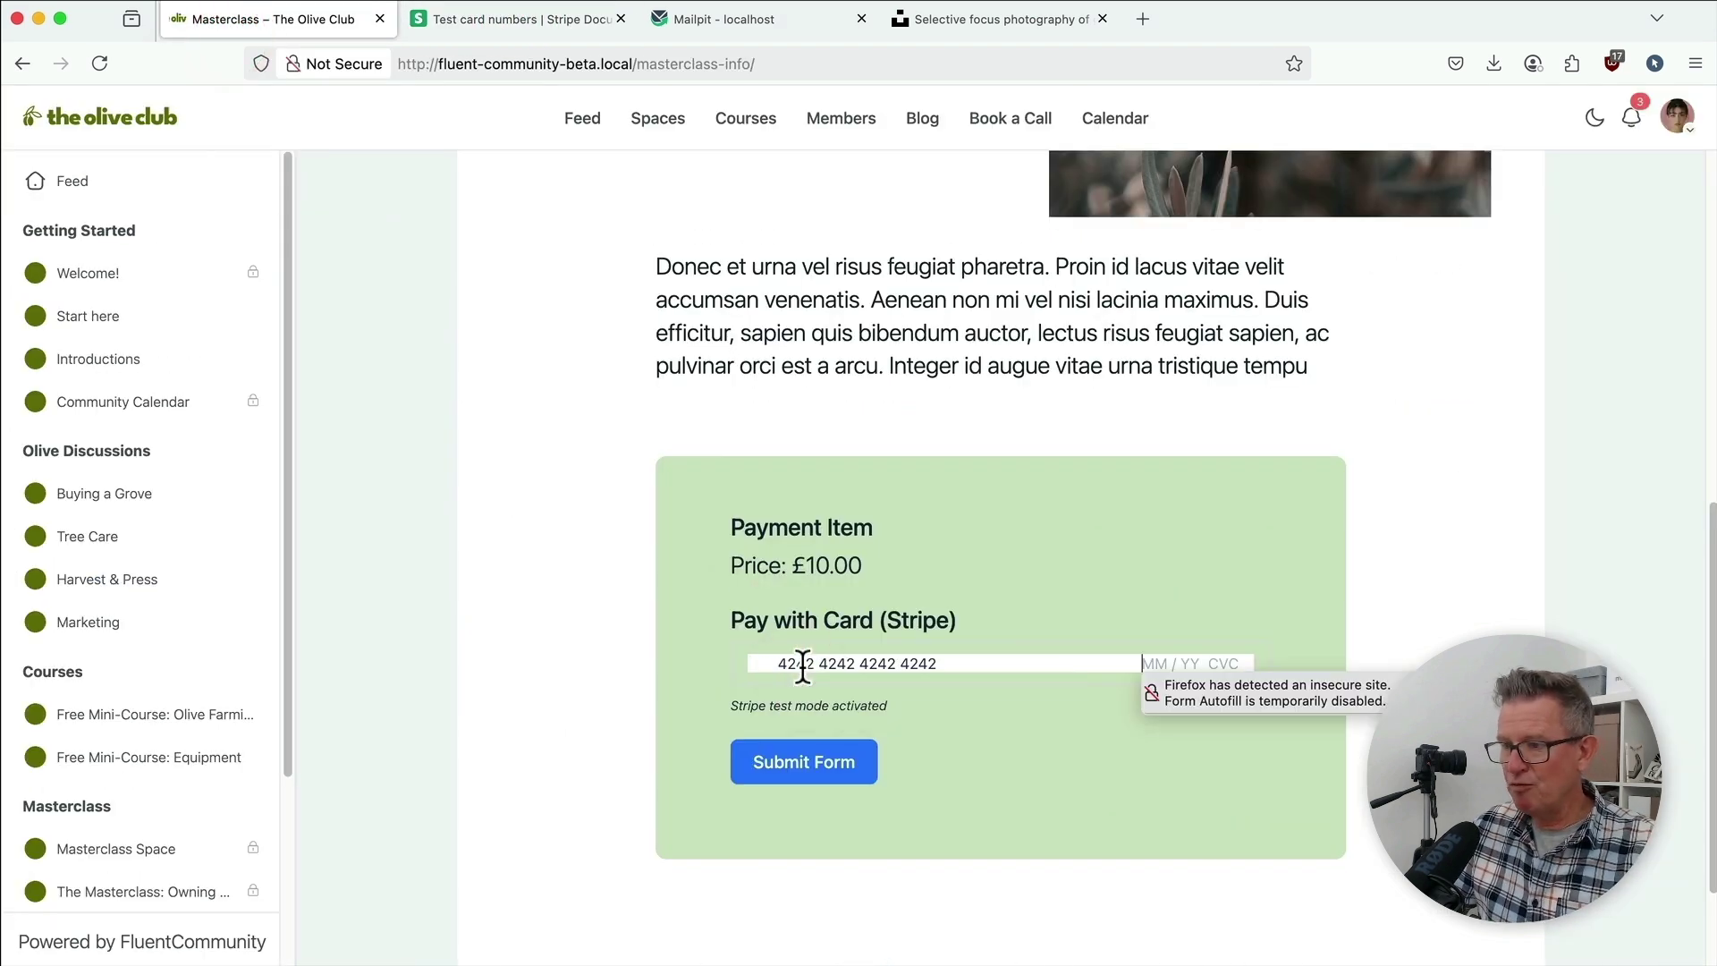
{"action": "type", "text": "12 / 25 "}
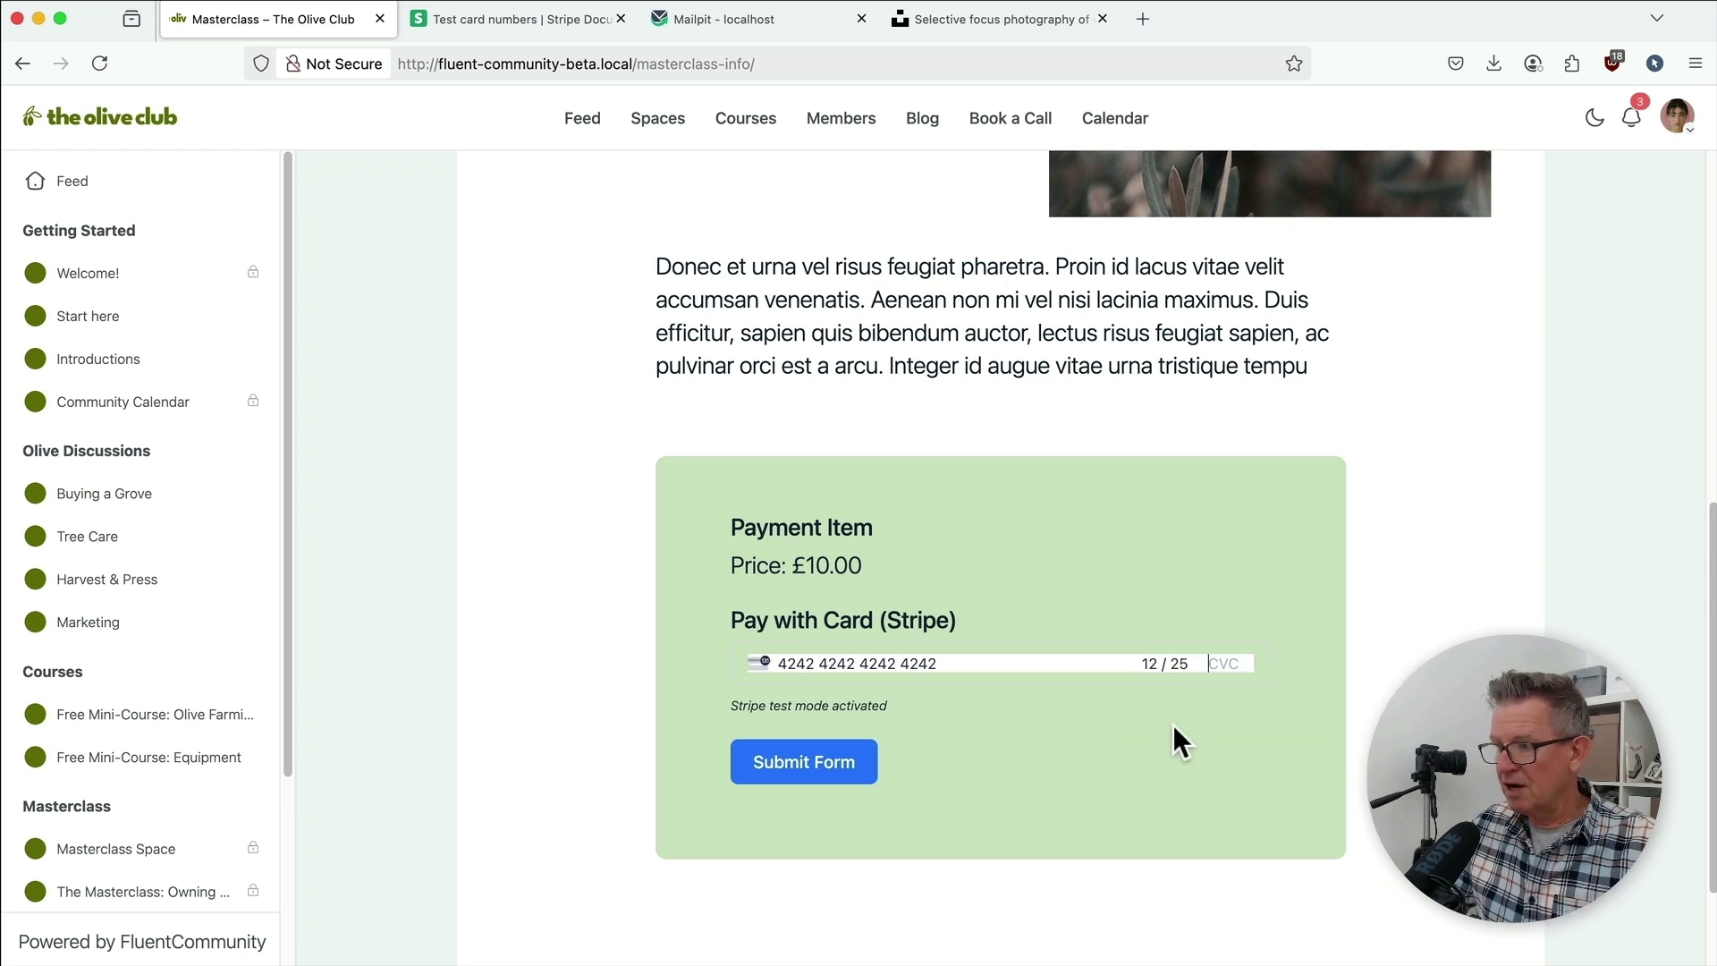
{"action": "type", "text": "133"}
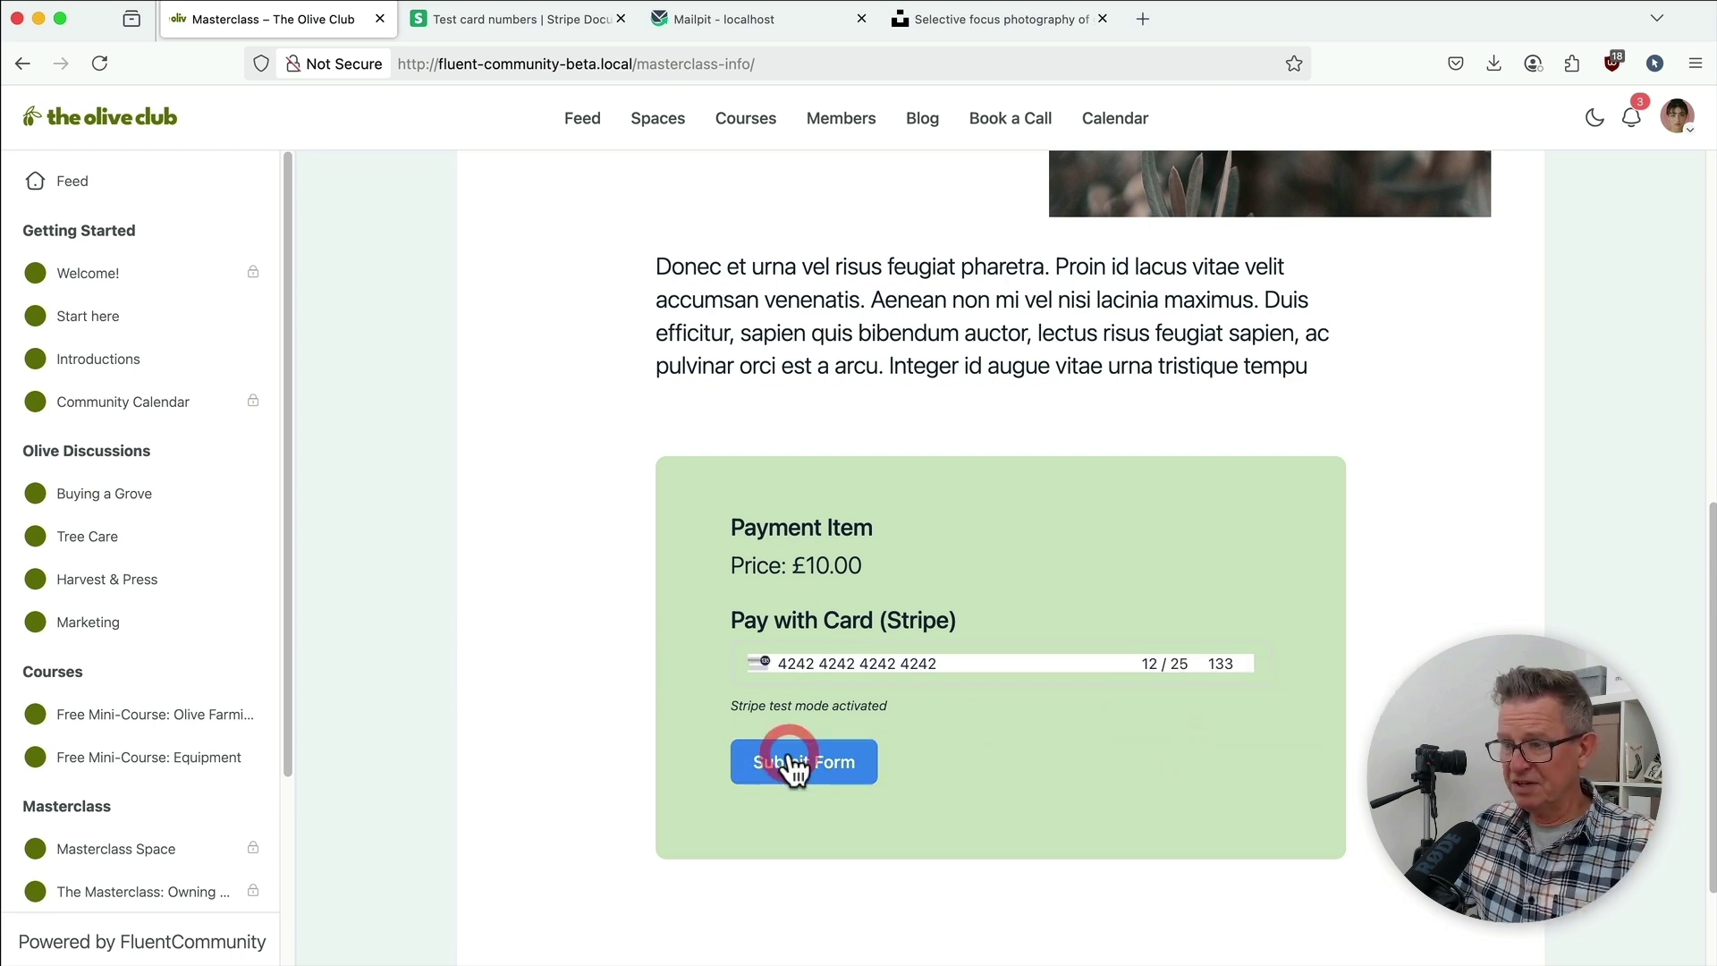
{"action": "left_click", "coordinate": [791, 765]}
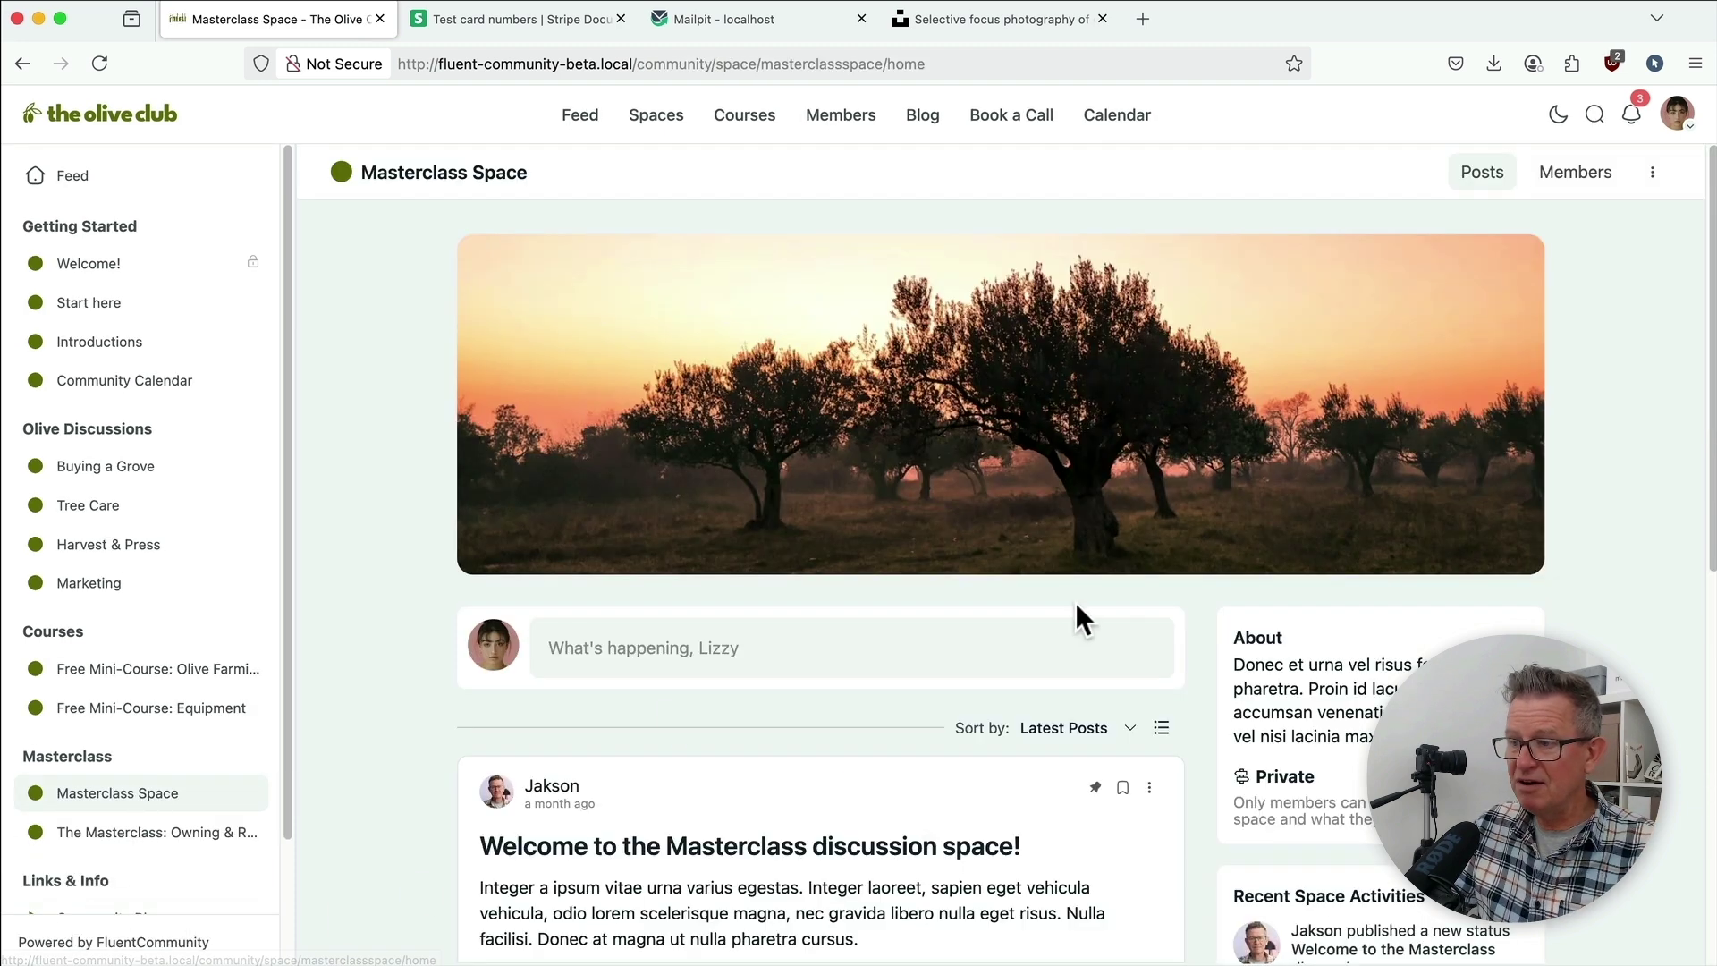
Step: Open the 7-lesson list for 'The Masterclass: Owning & Running a Thriving Olive Grove'
{"action": "scroll", "coordinate": [1079, 617], "scroll_direction": "down", "scroll_amount": 2}
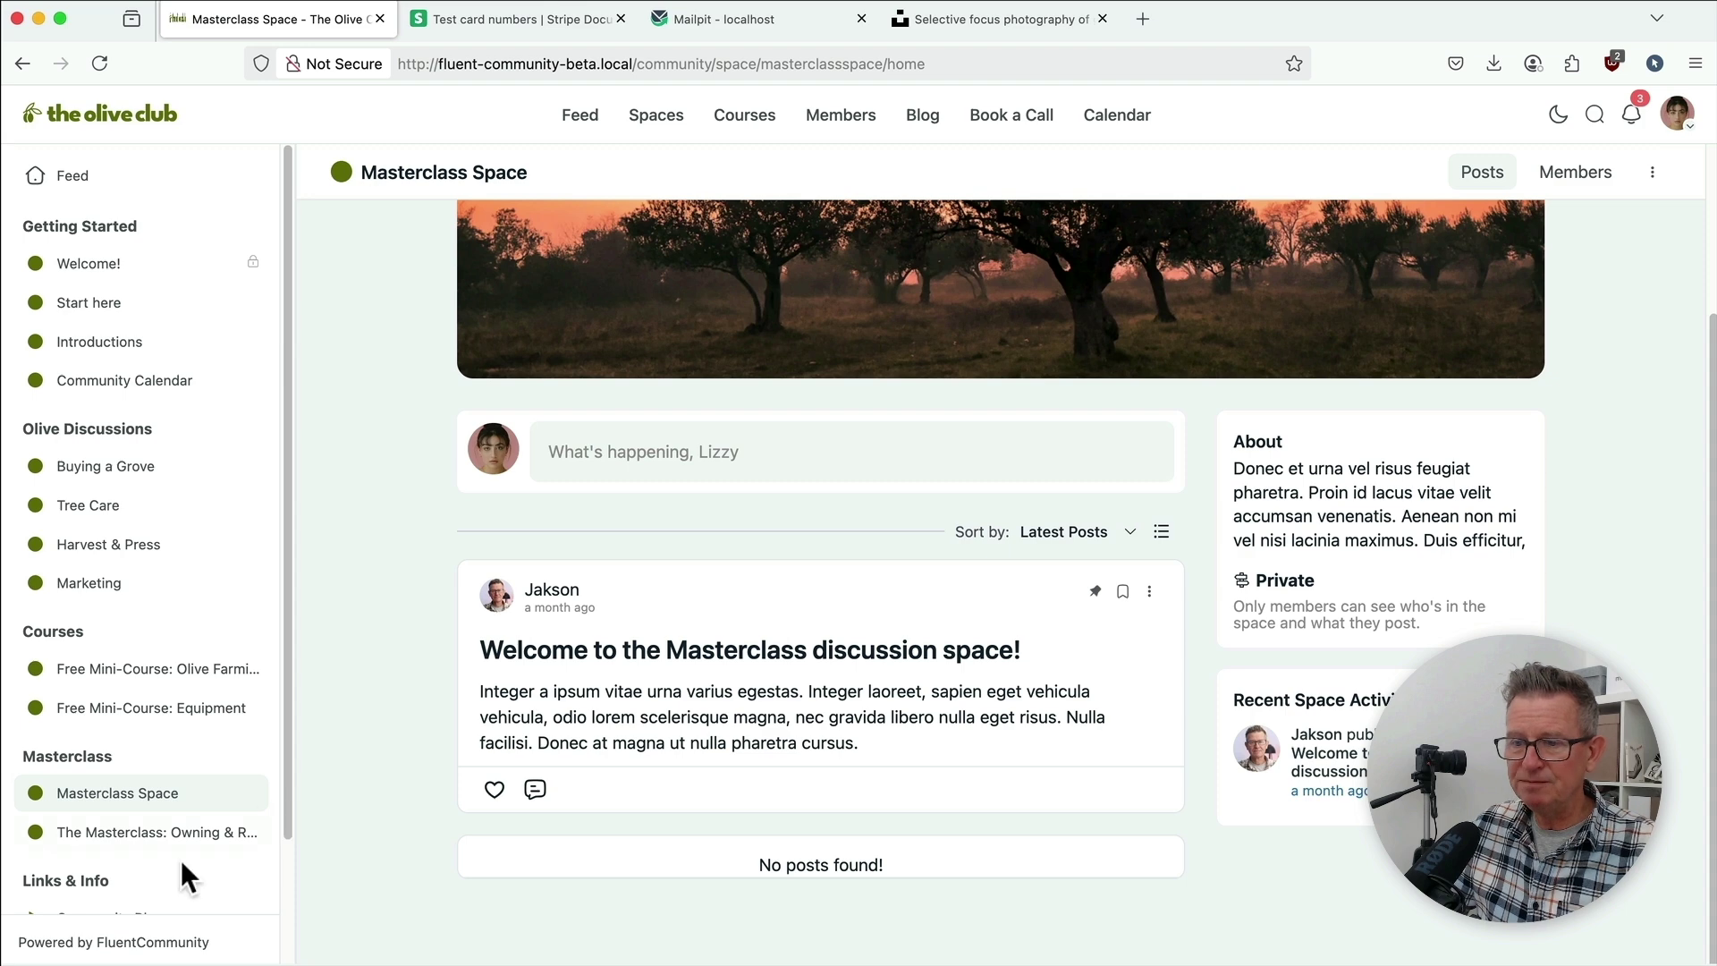
{"action": "left_click", "coordinate": [177, 833]}
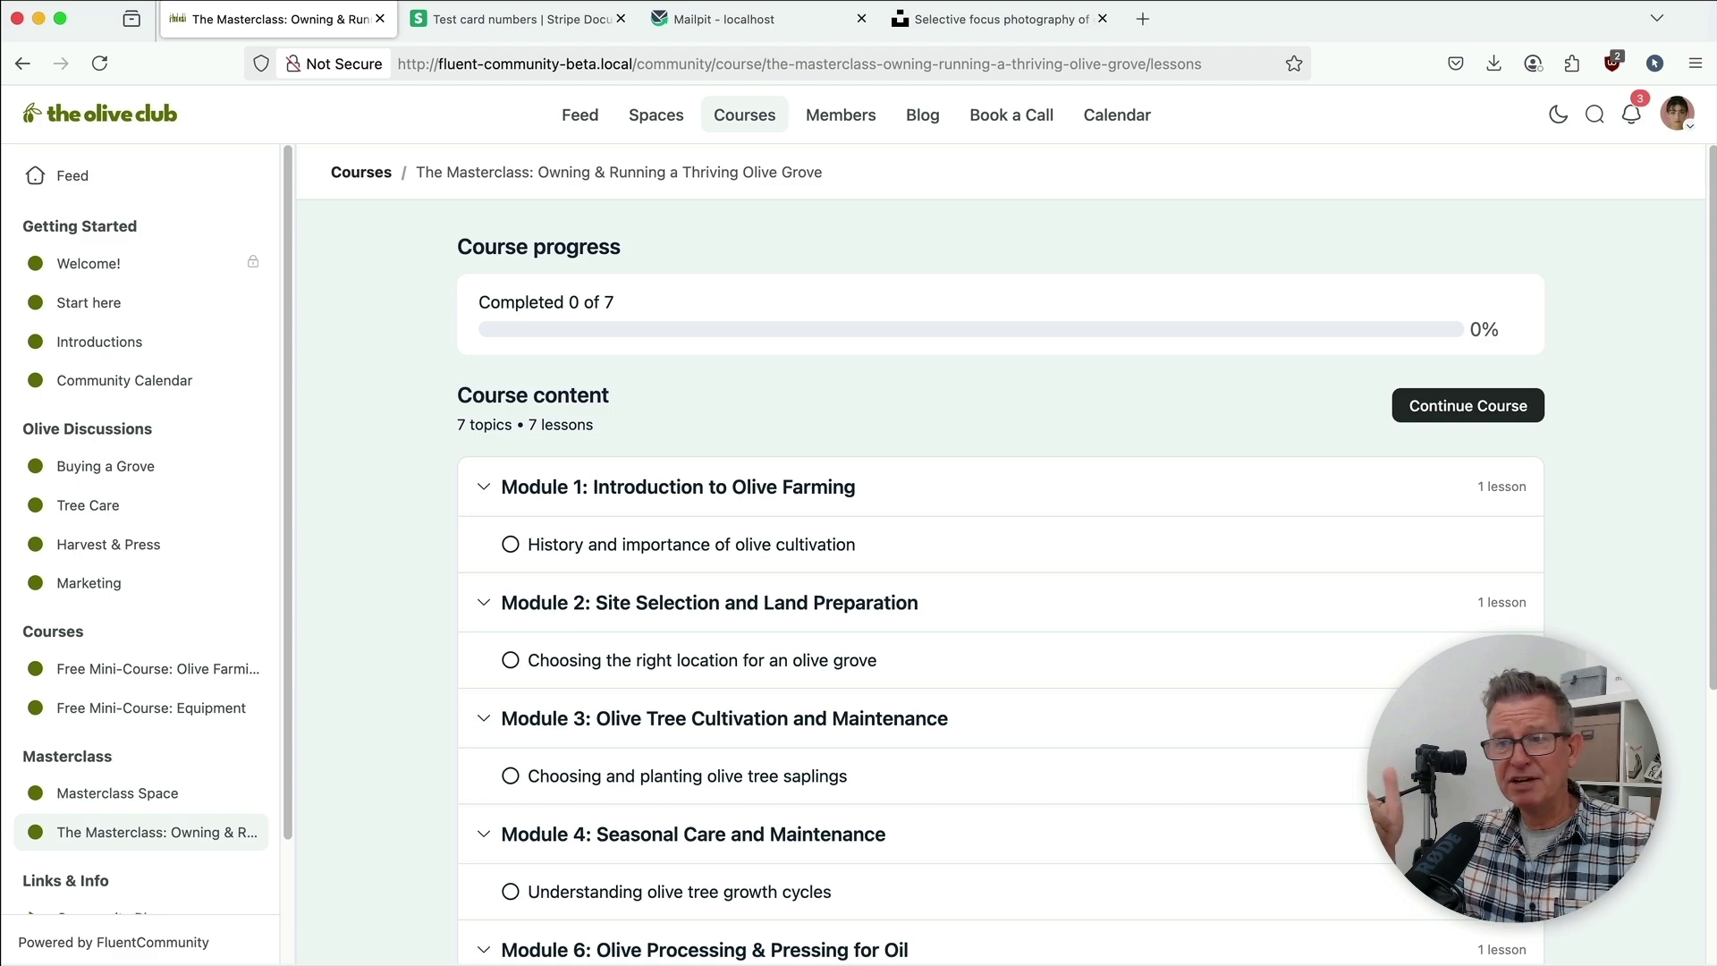
{"action": "scroll", "coordinate": [143, 402], "scroll_direction": "down", "scroll_amount": 3}
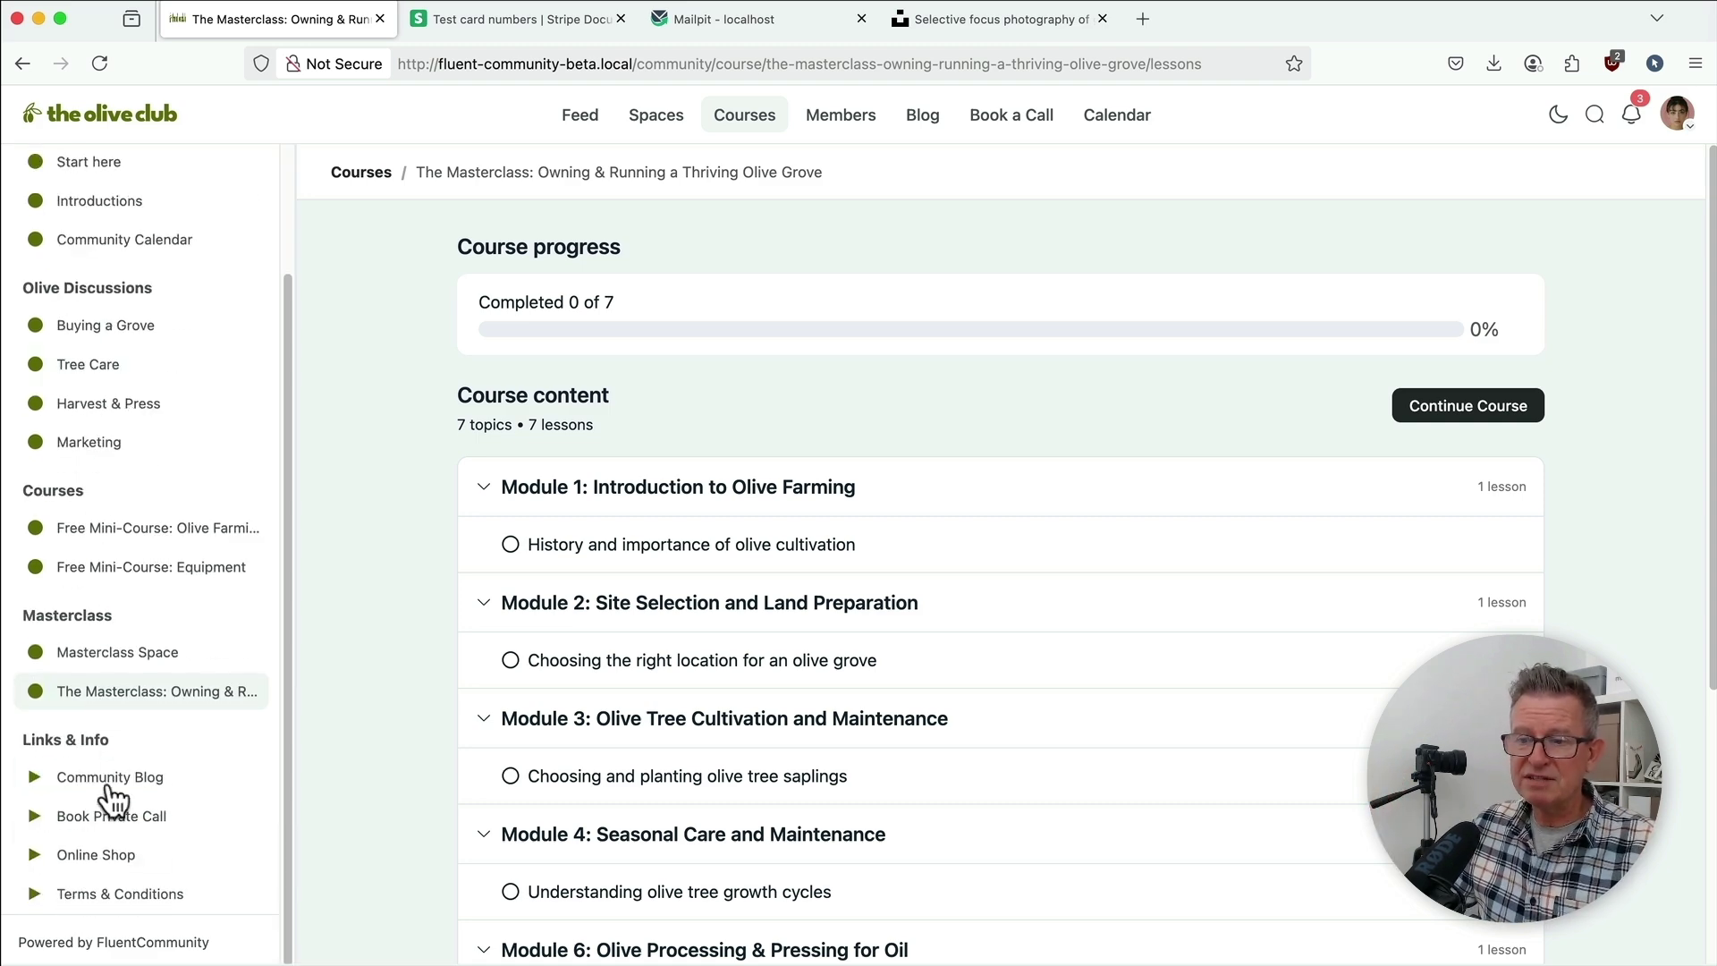
Step: Open the Terms and Conditions page and scroll through its agreement terms
{"action": "left_click", "coordinate": [101, 891]}
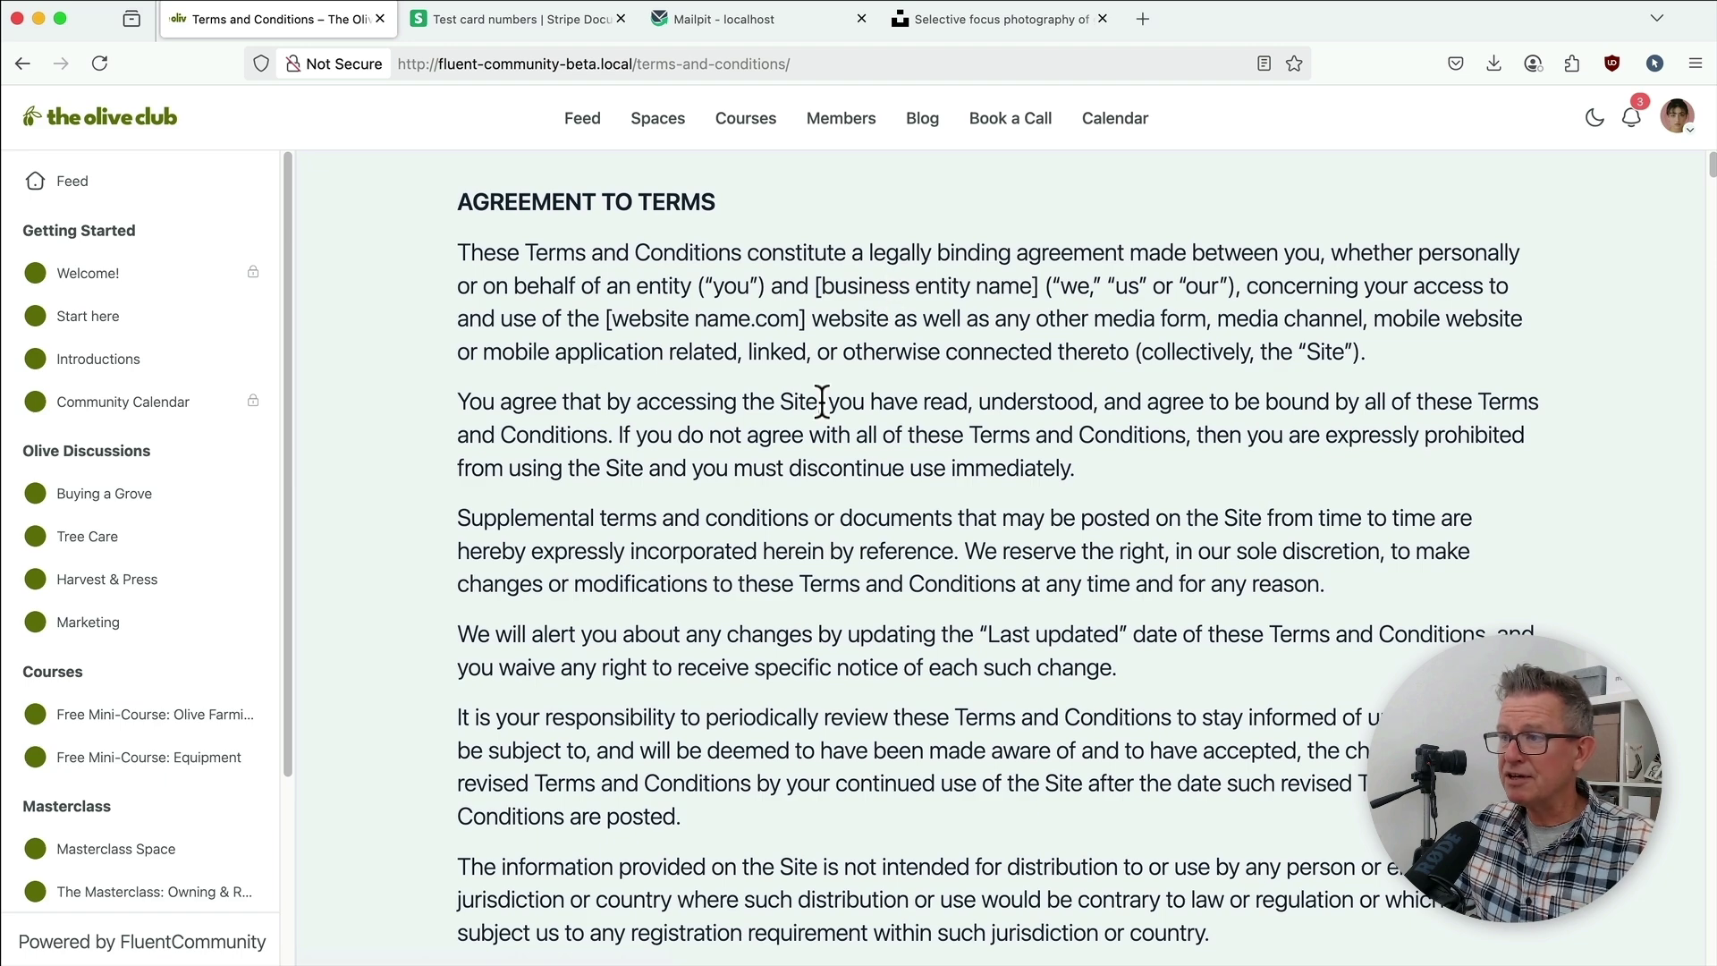
{"action": "scroll", "coordinate": [821, 402], "scroll_direction": "down", "scroll_amount": 20}
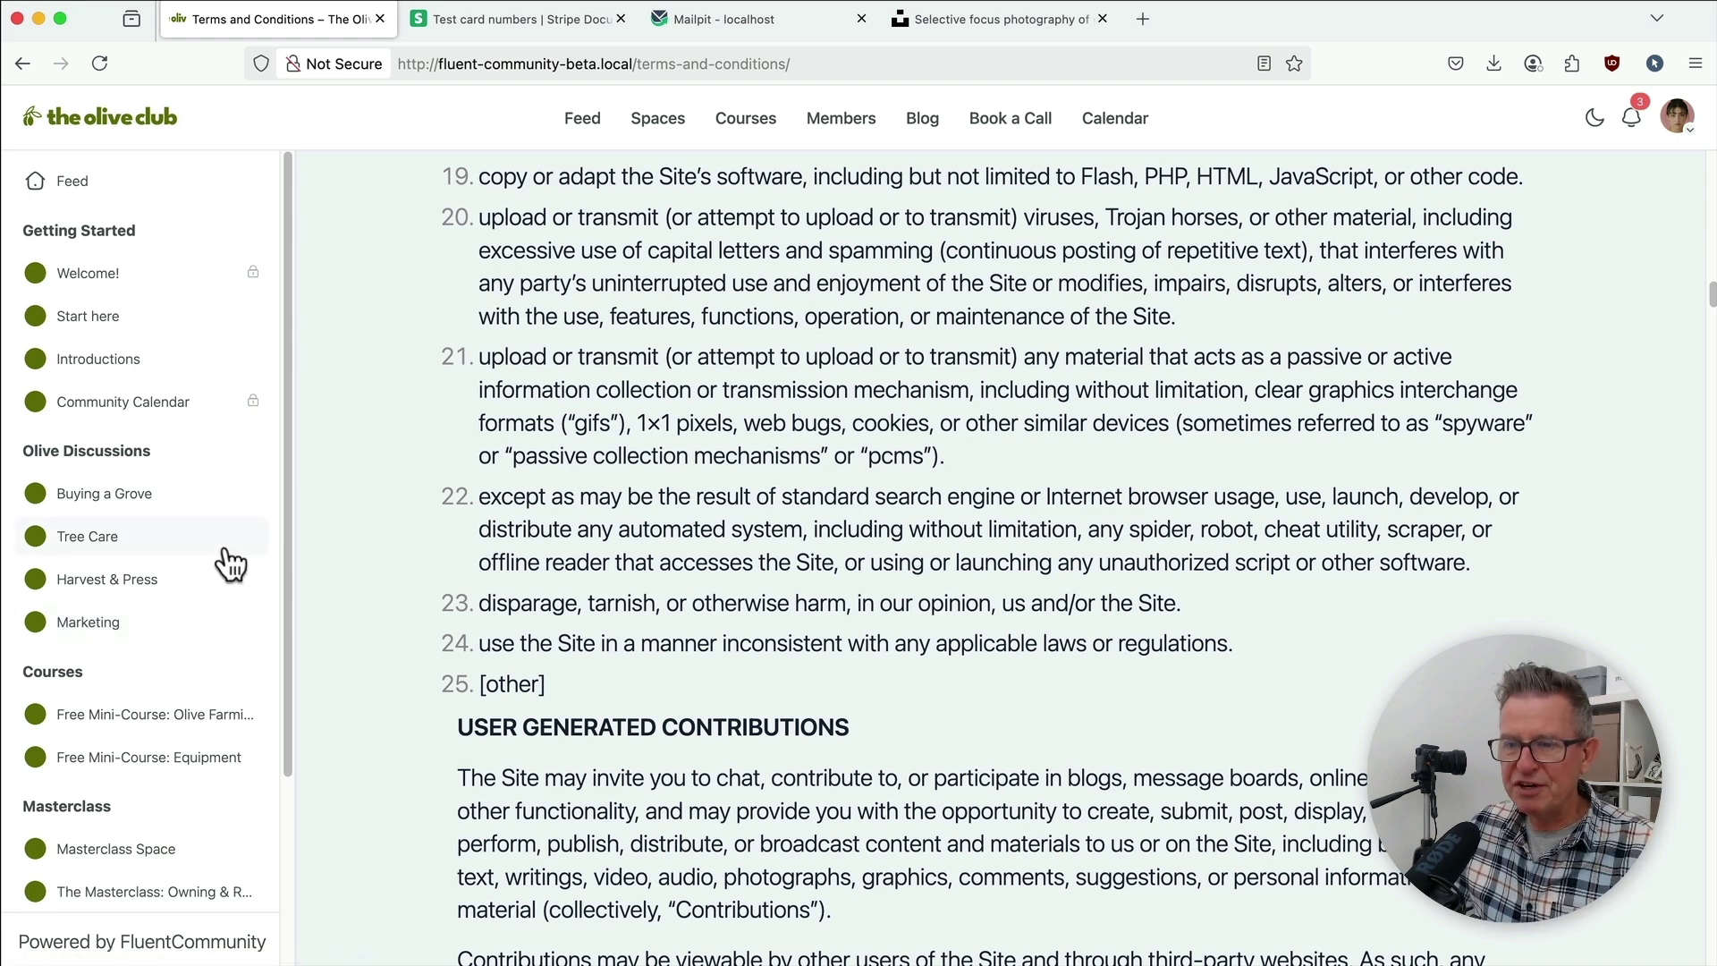
{"action": "scroll", "coordinate": [181, 601], "scroll_direction": "down", "scroll_amount": 5}
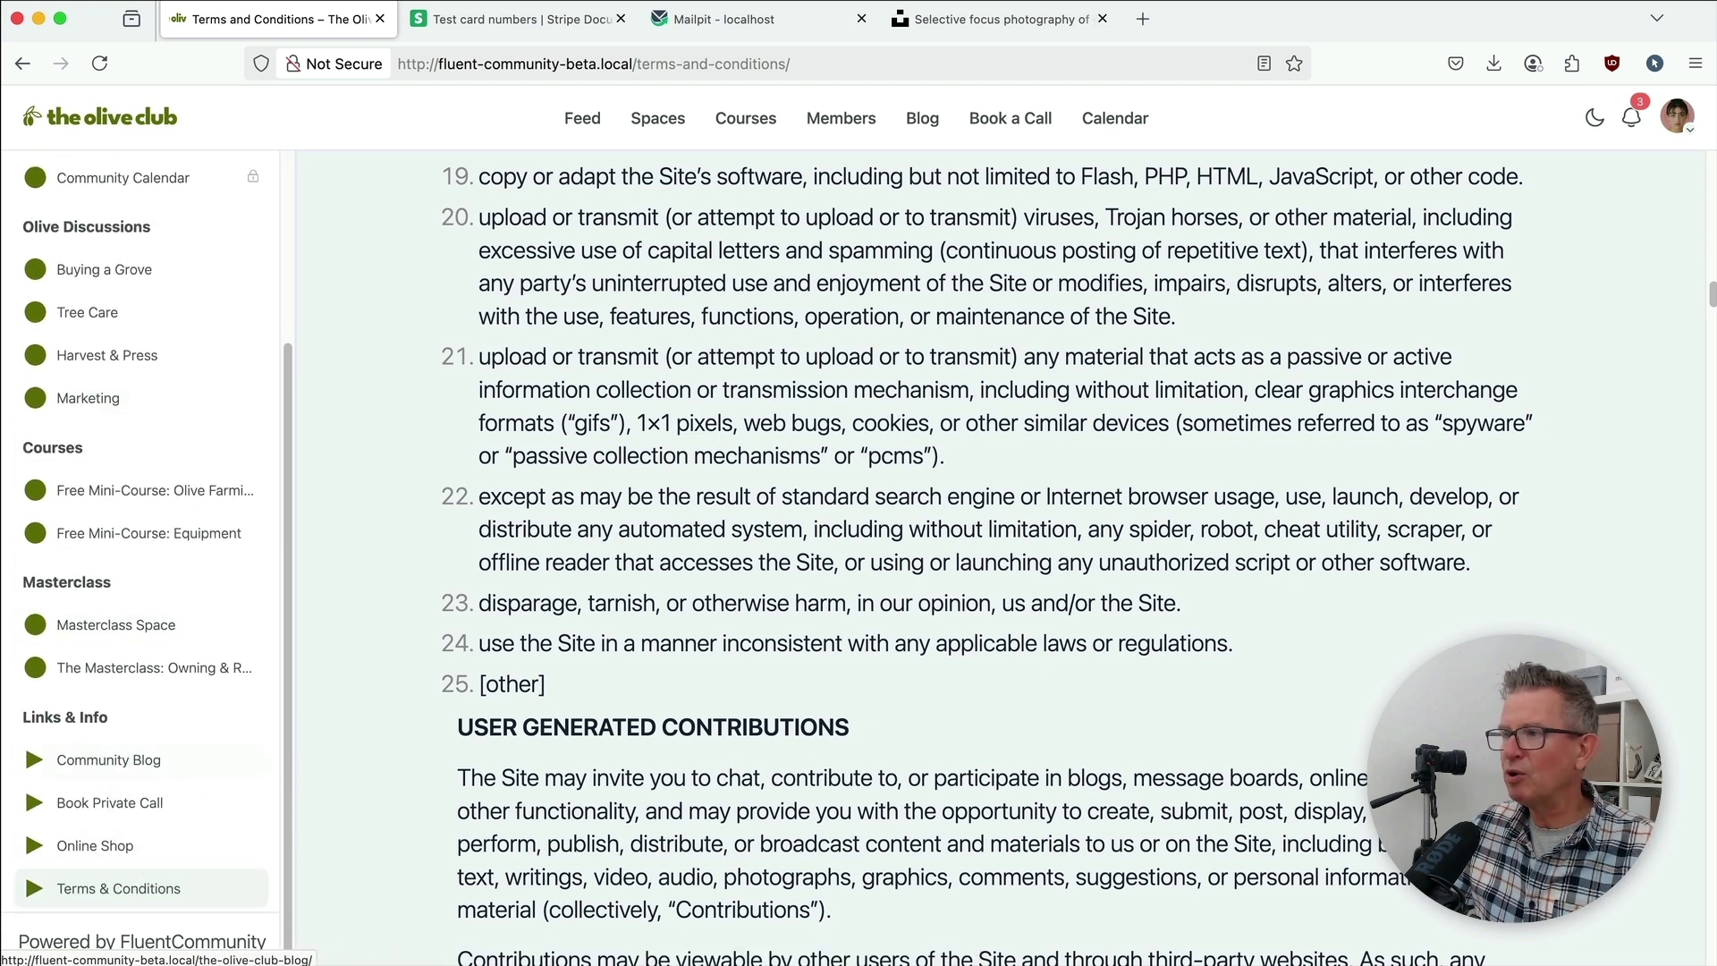
Step: Read the Olive Club Blog's first post, then go to the previous post 'Donec mi odio…'
{"action": "left_click", "coordinate": [918, 123]}
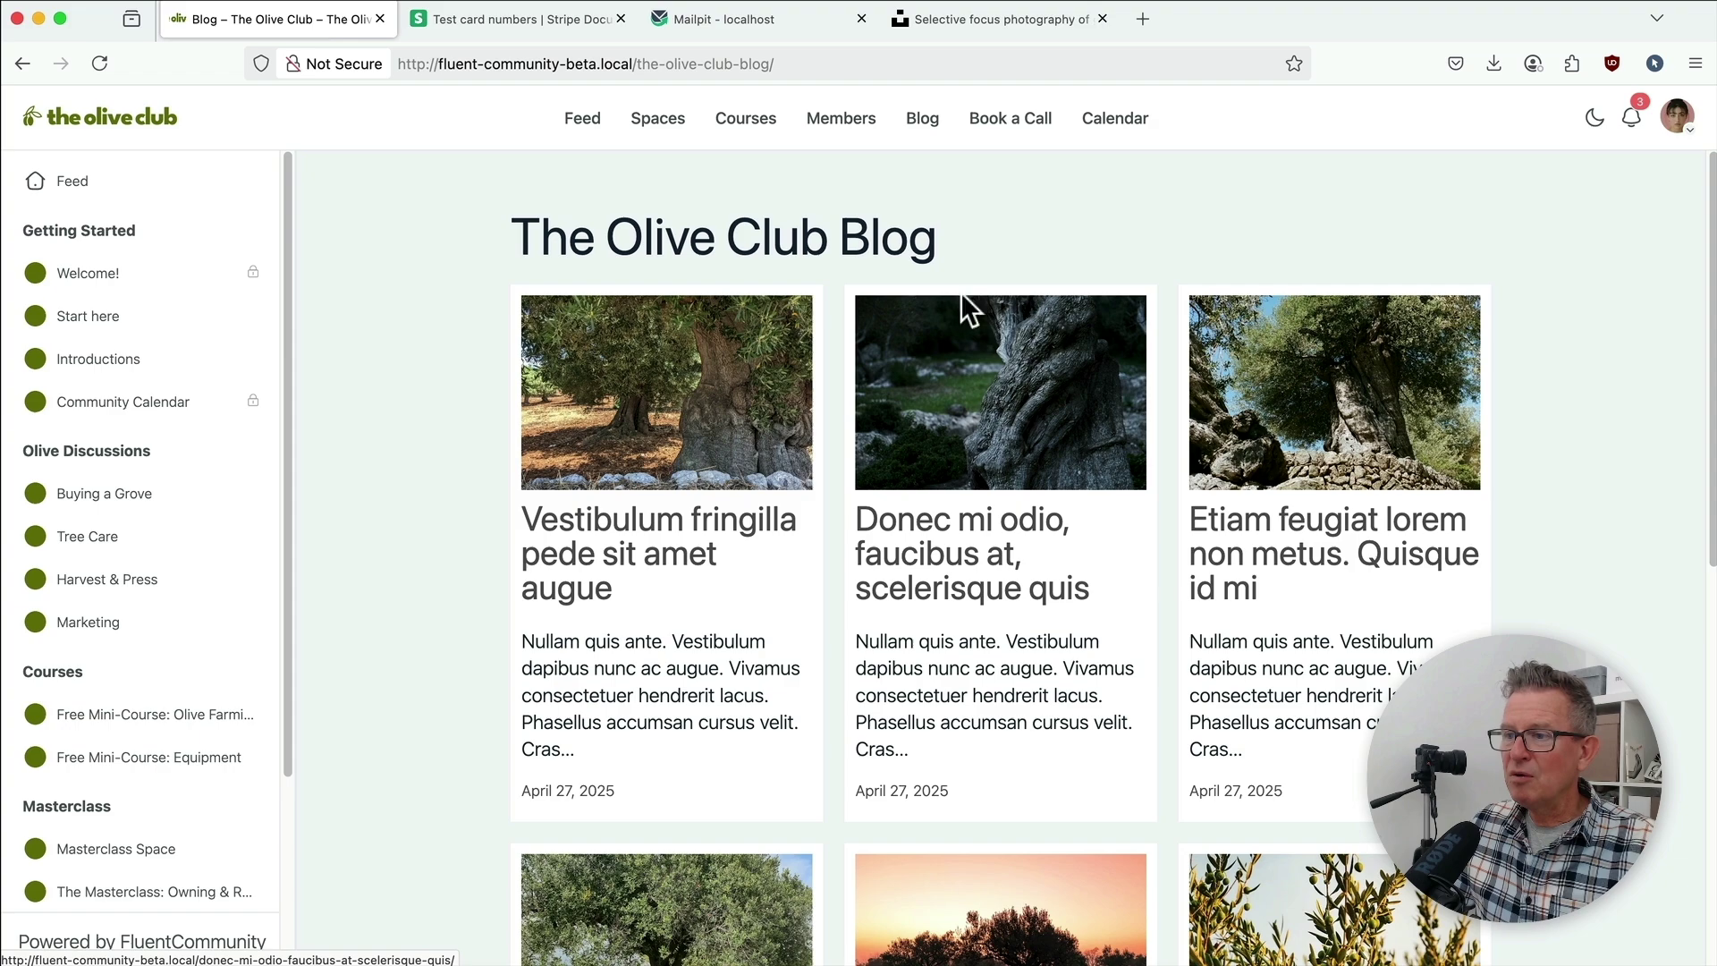
{"action": "left_click", "coordinate": [694, 448]}
{"action": "scroll", "coordinate": [894, 464], "scroll_direction": "down", "scroll_amount": 3}
{"action": "scroll", "coordinate": [970, 474], "scroll_direction": "down", "scroll_amount": 10}
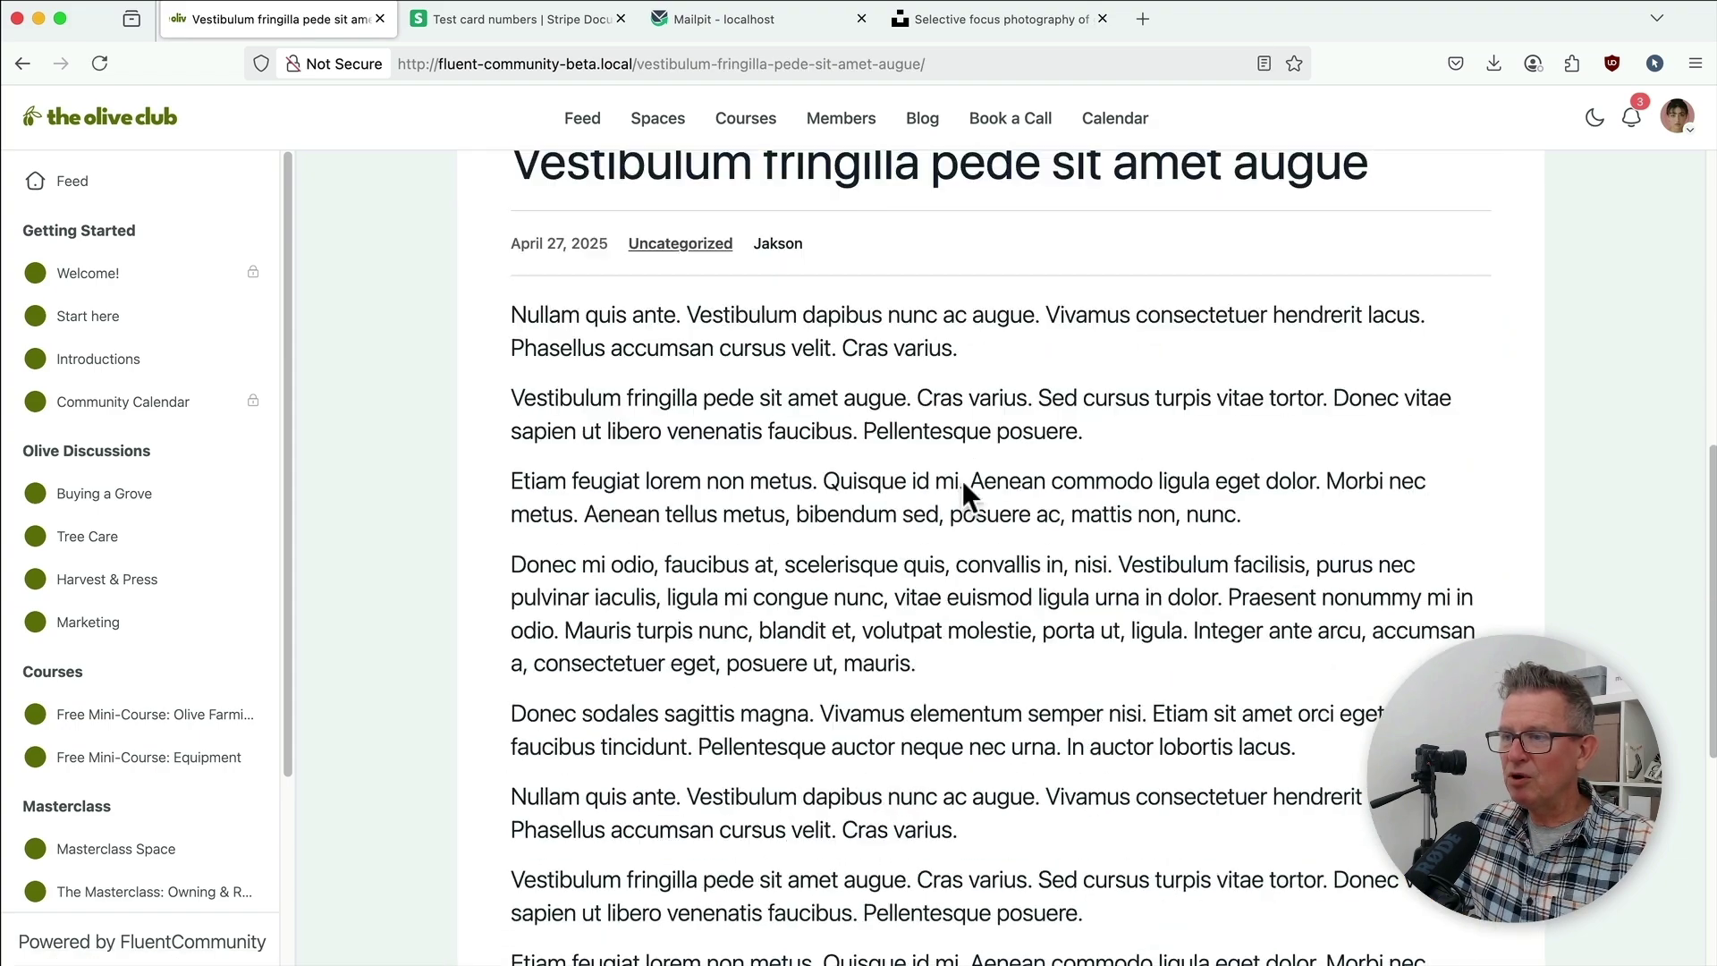
{"action": "left_click", "coordinate": [1015, 810]}
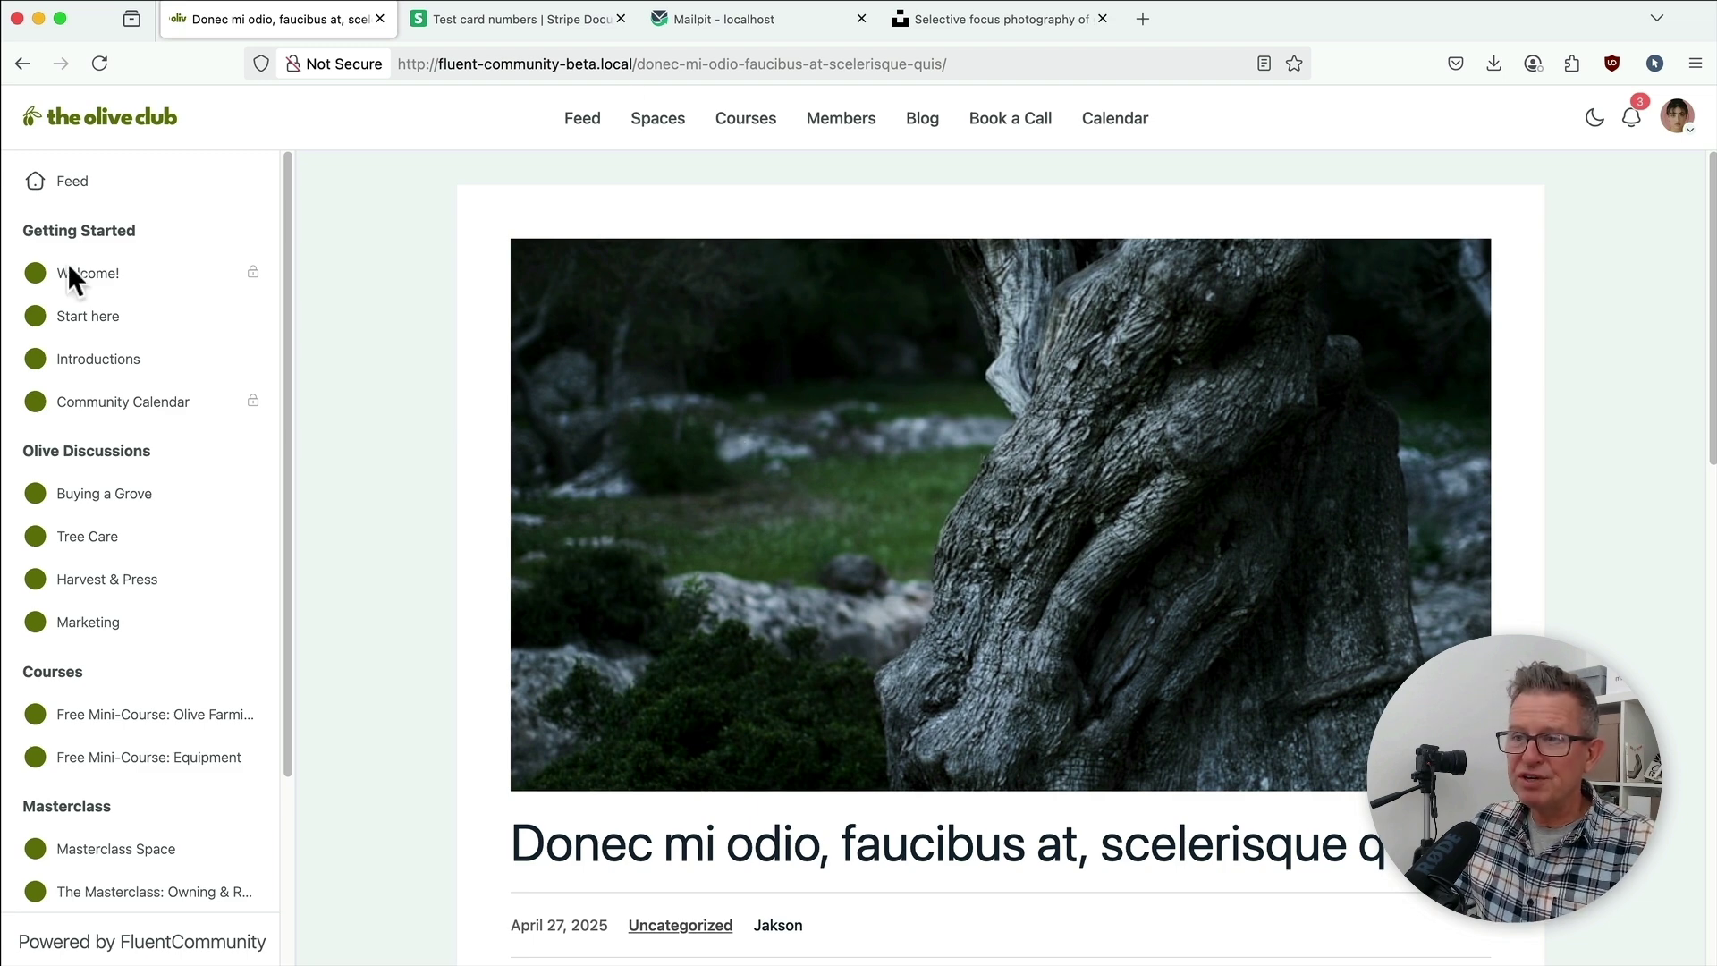
Step: Read the Share Your Stories – April 2025 event, then return to the April 2025 calendar
{"action": "left_click", "coordinate": [143, 400]}
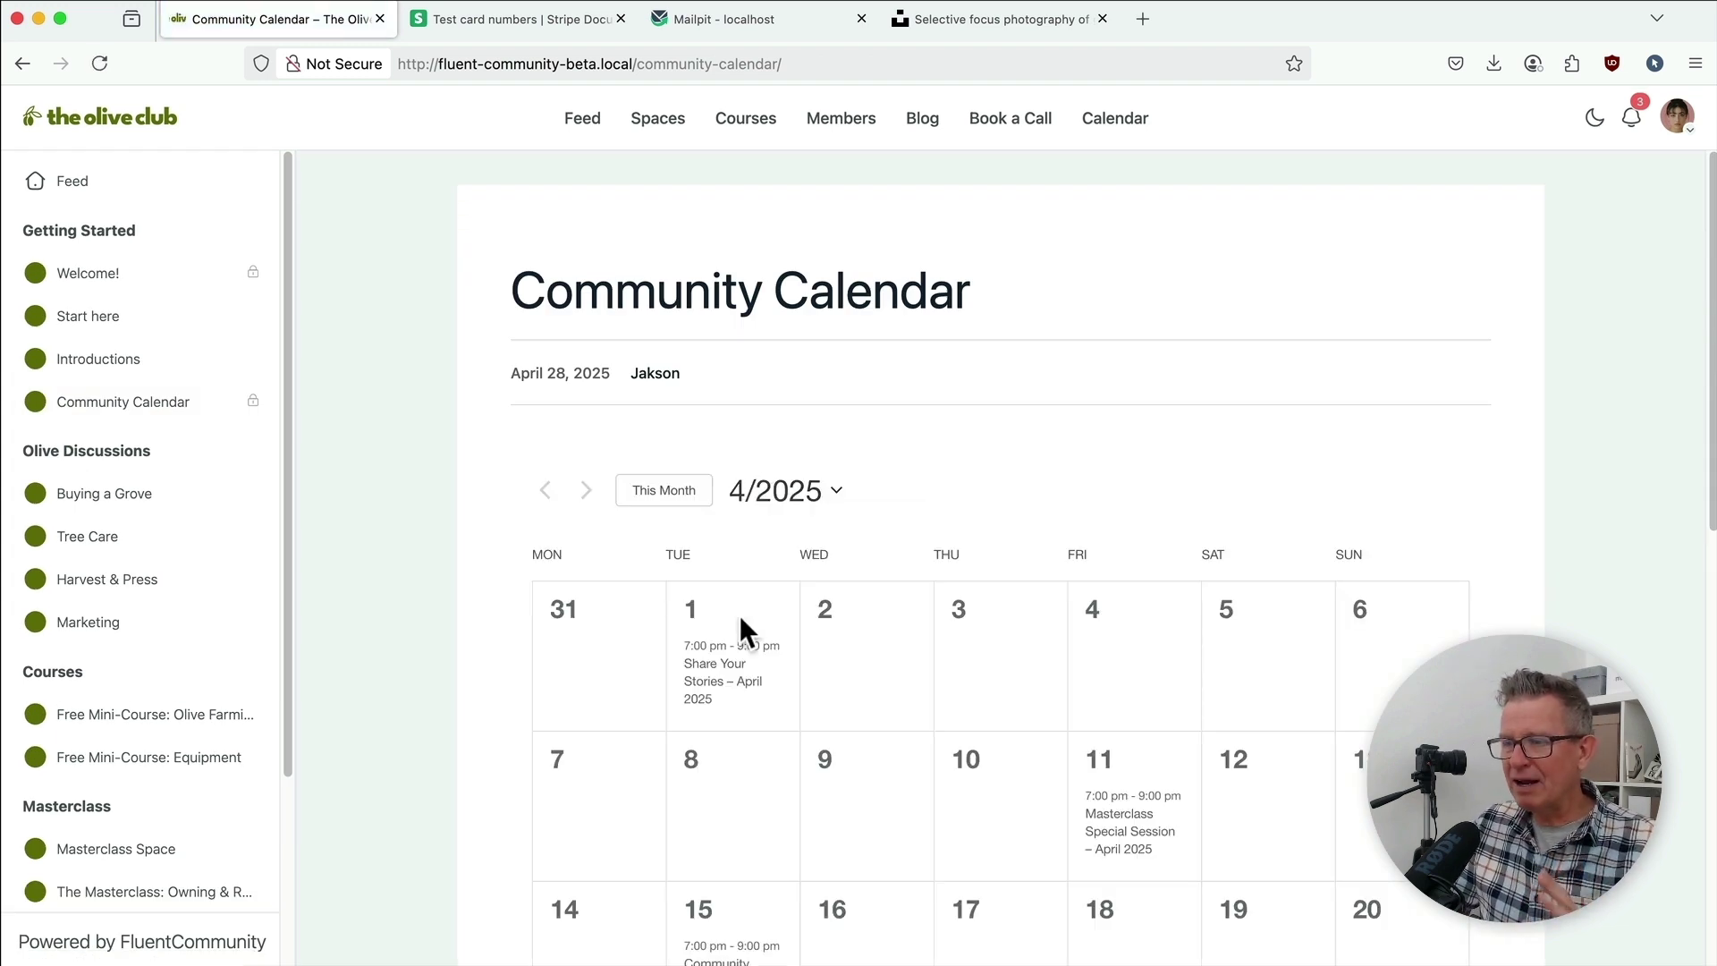
{"action": "mouse_move", "coordinate": [715, 671]}
{"action": "left_click", "coordinate": [694, 793]}
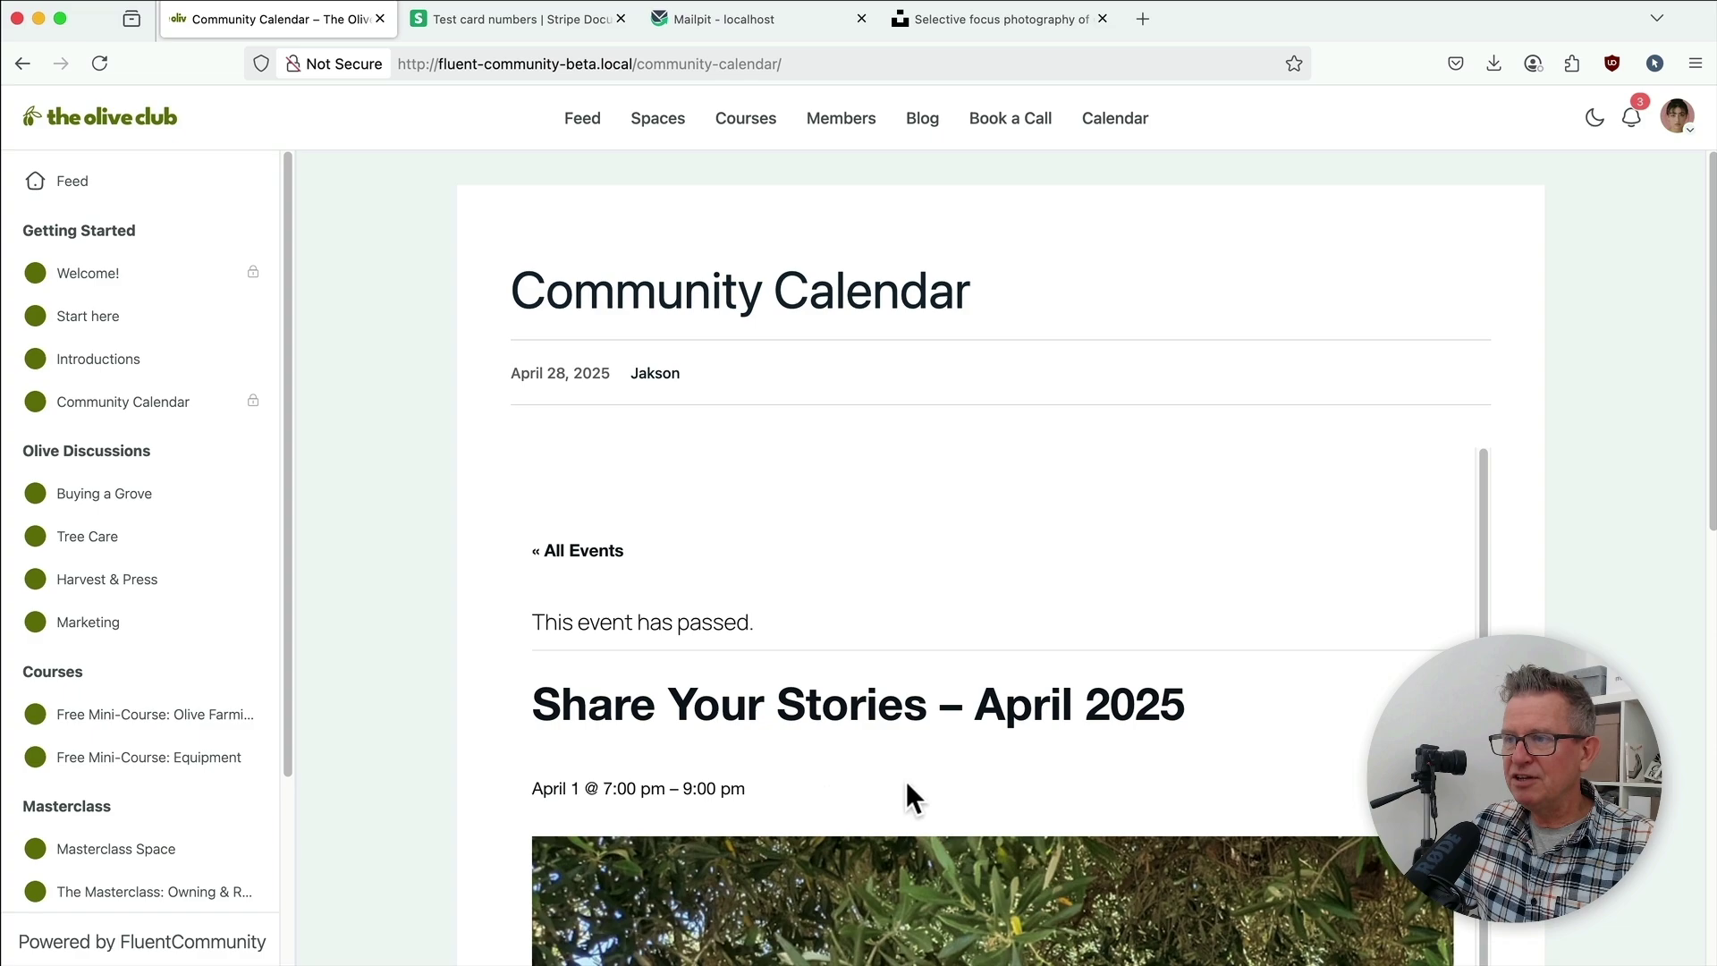
{"action": "scroll", "coordinate": [1037, 565], "scroll_direction": "down", "scroll_amount": 10}
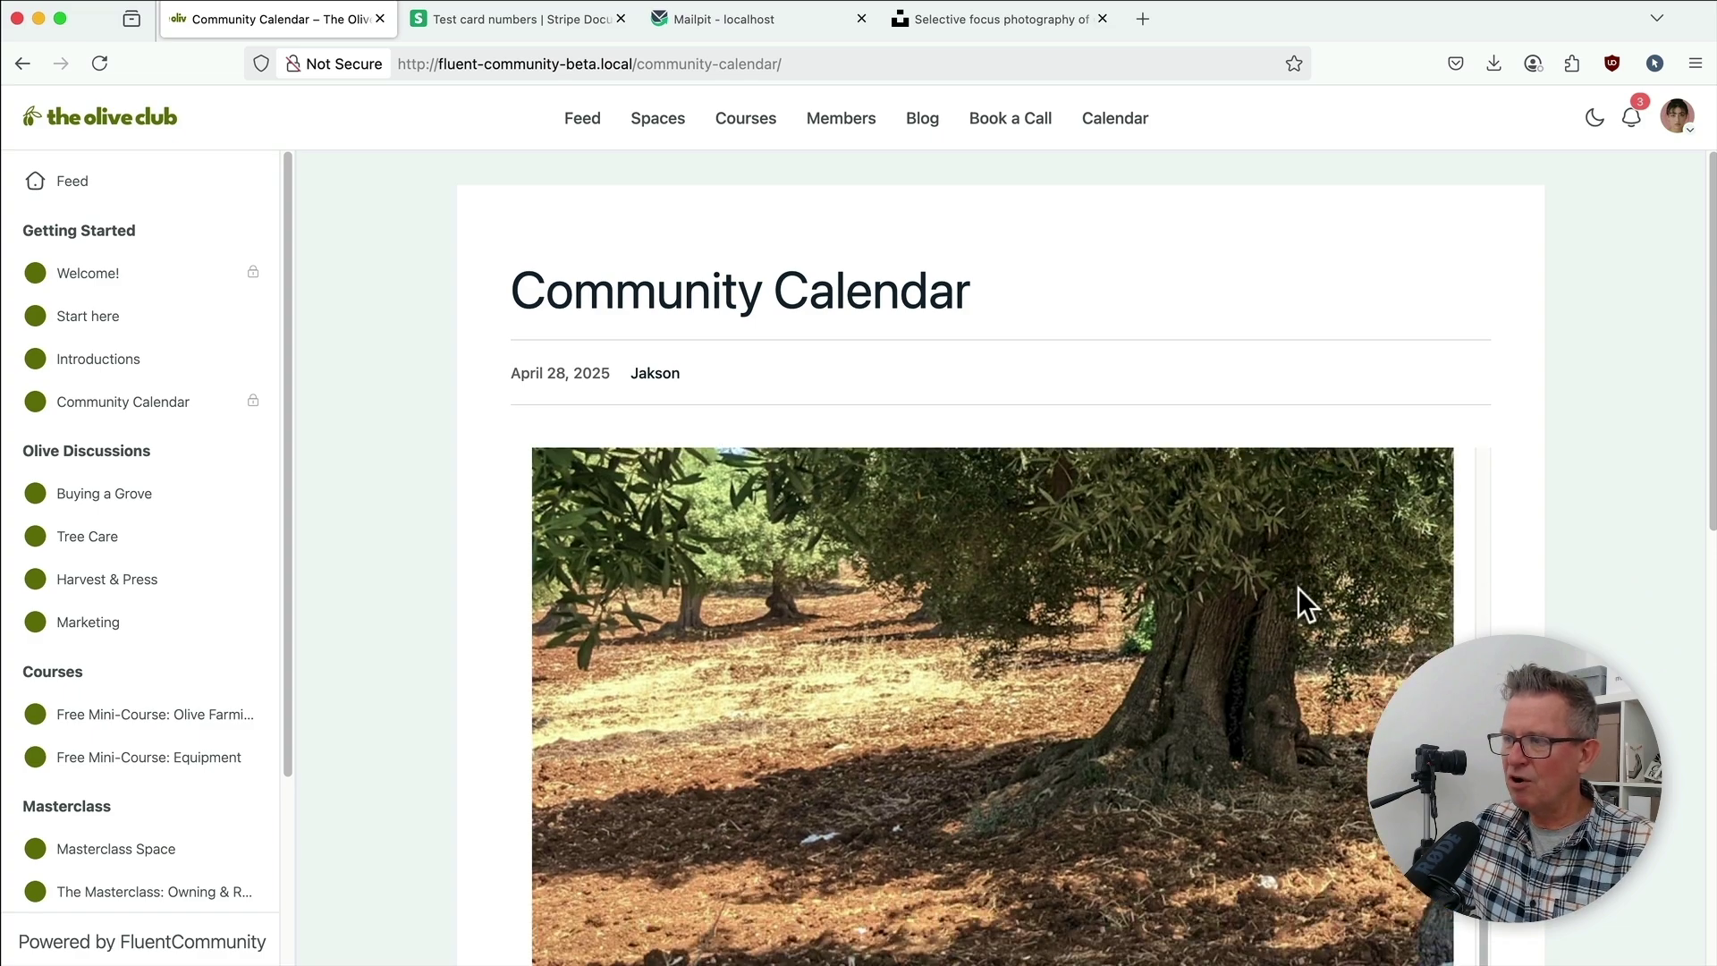
{"action": "scroll", "coordinate": [1166, 565], "scroll_direction": "down", "scroll_amount": 10}
{"action": "scroll", "coordinate": [1166, 565], "scroll_direction": "up", "scroll_amount": 20}
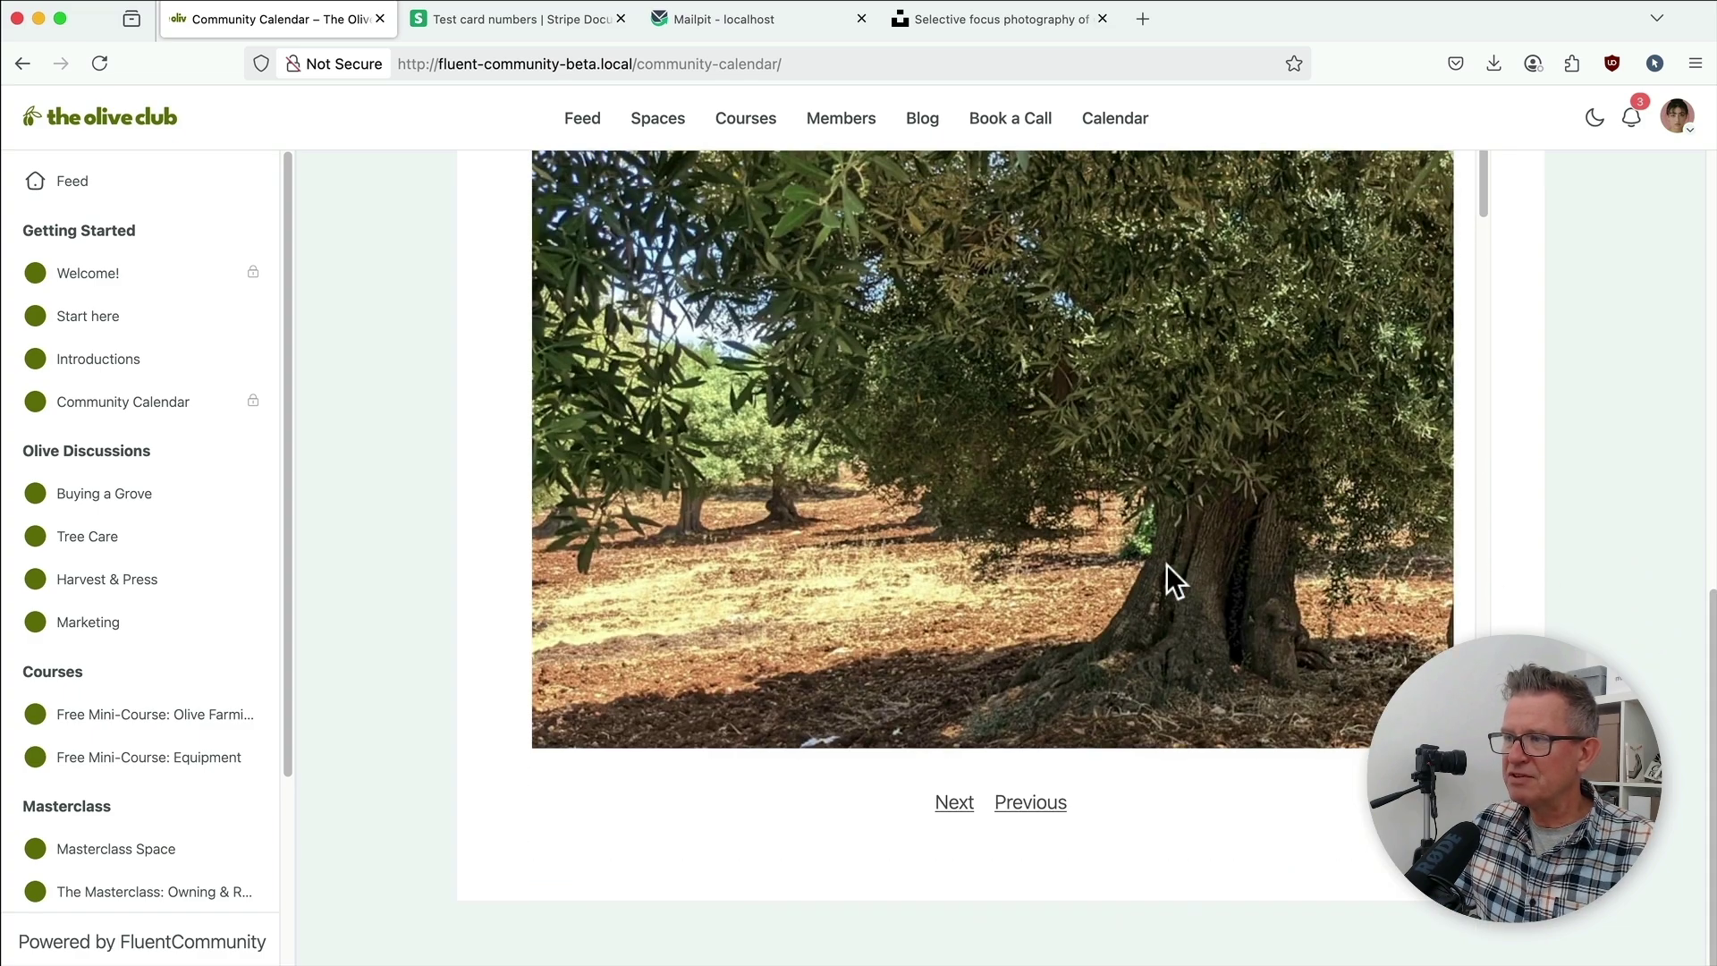
{"action": "scroll", "coordinate": [1168, 569], "scroll_direction": "down", "scroll_amount": 10}
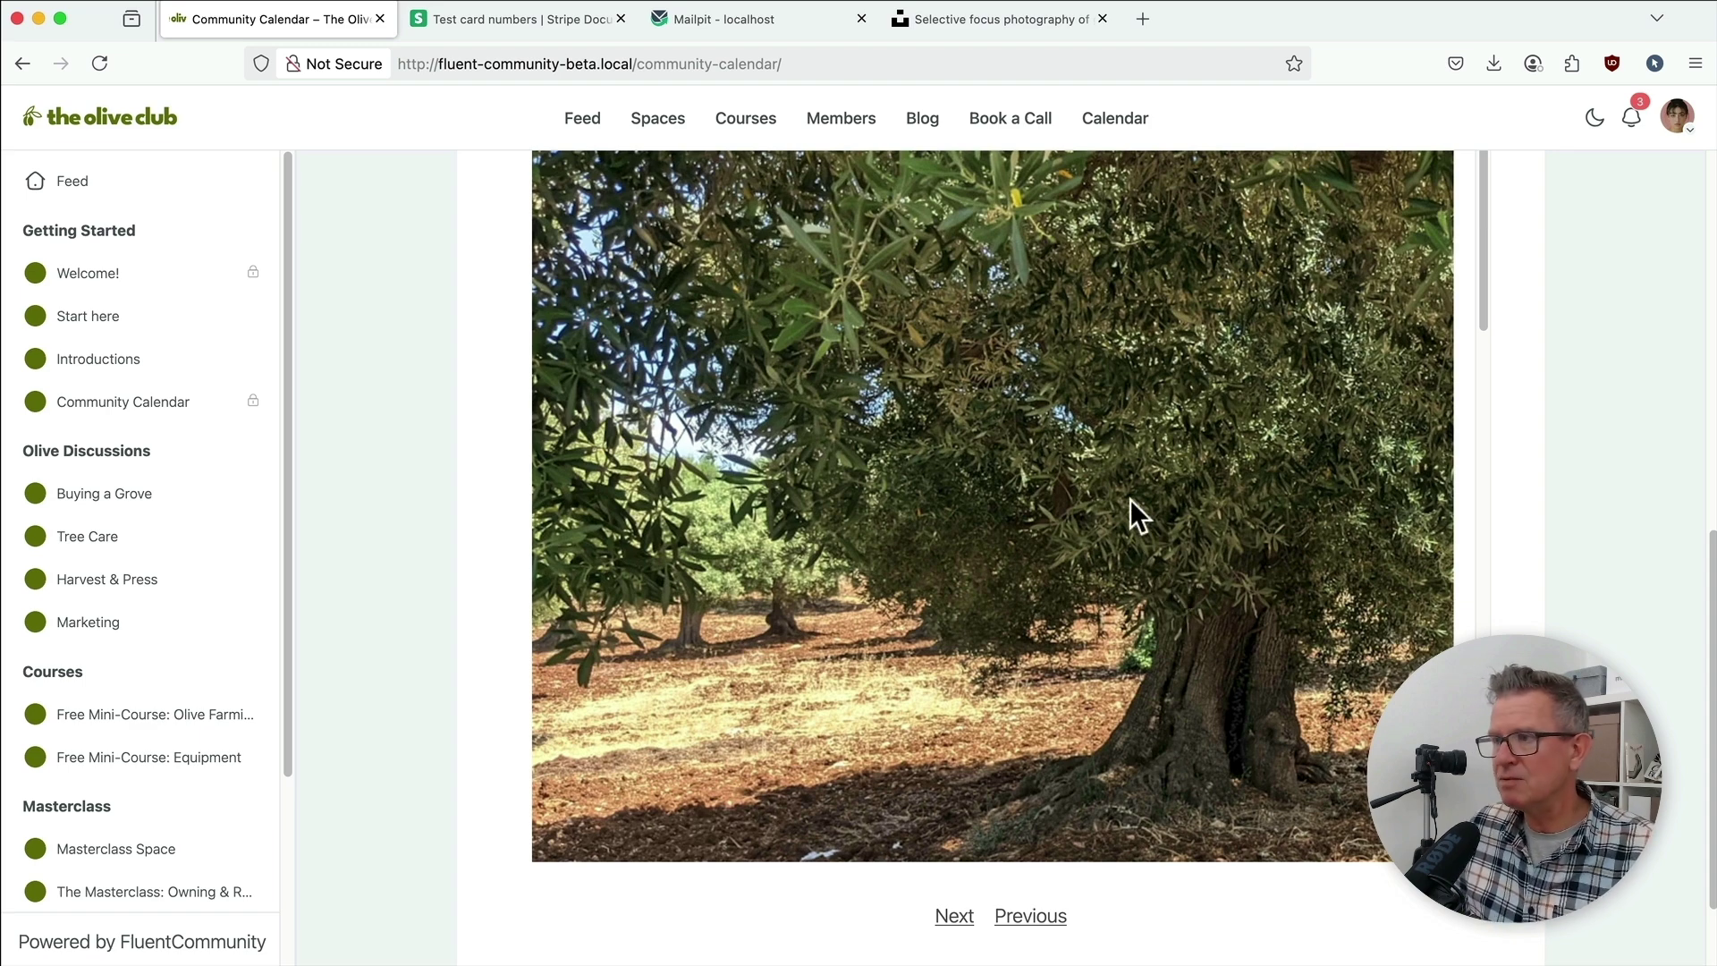
{"action": "left_click", "coordinate": [1114, 118]}
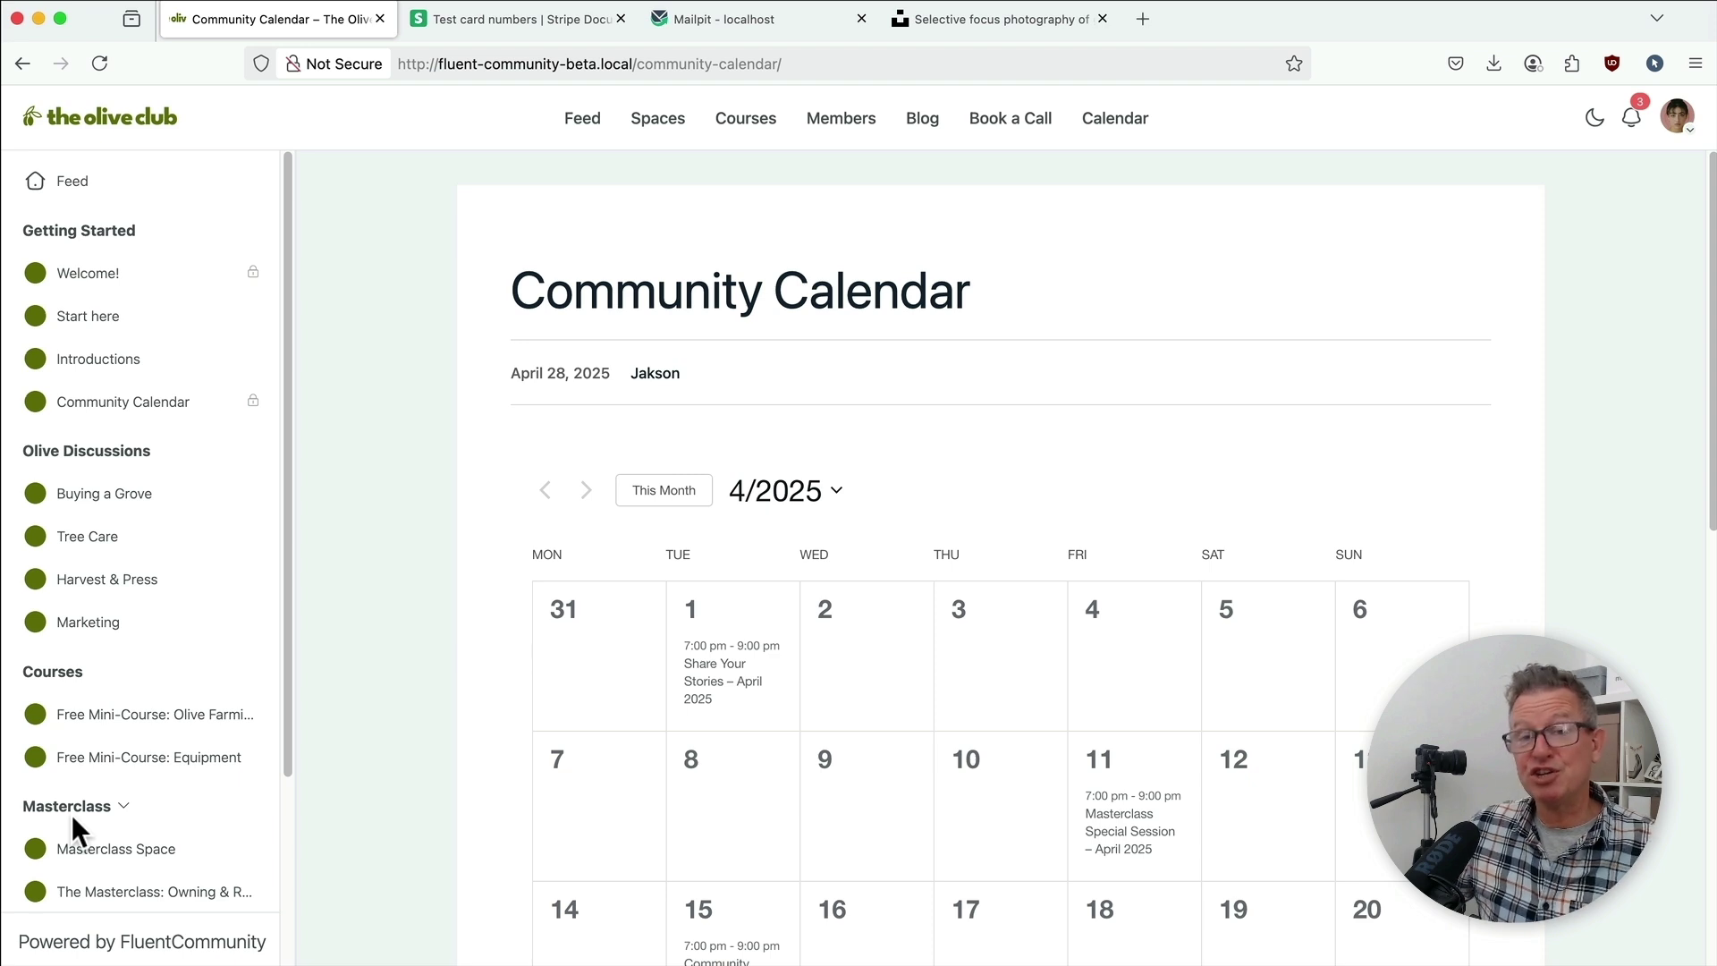
Step: Book a 12:00 PM call on April 30, 2025 with 'Stuff!' as the meeting topic
{"action": "left_click", "coordinate": [1028, 121]}
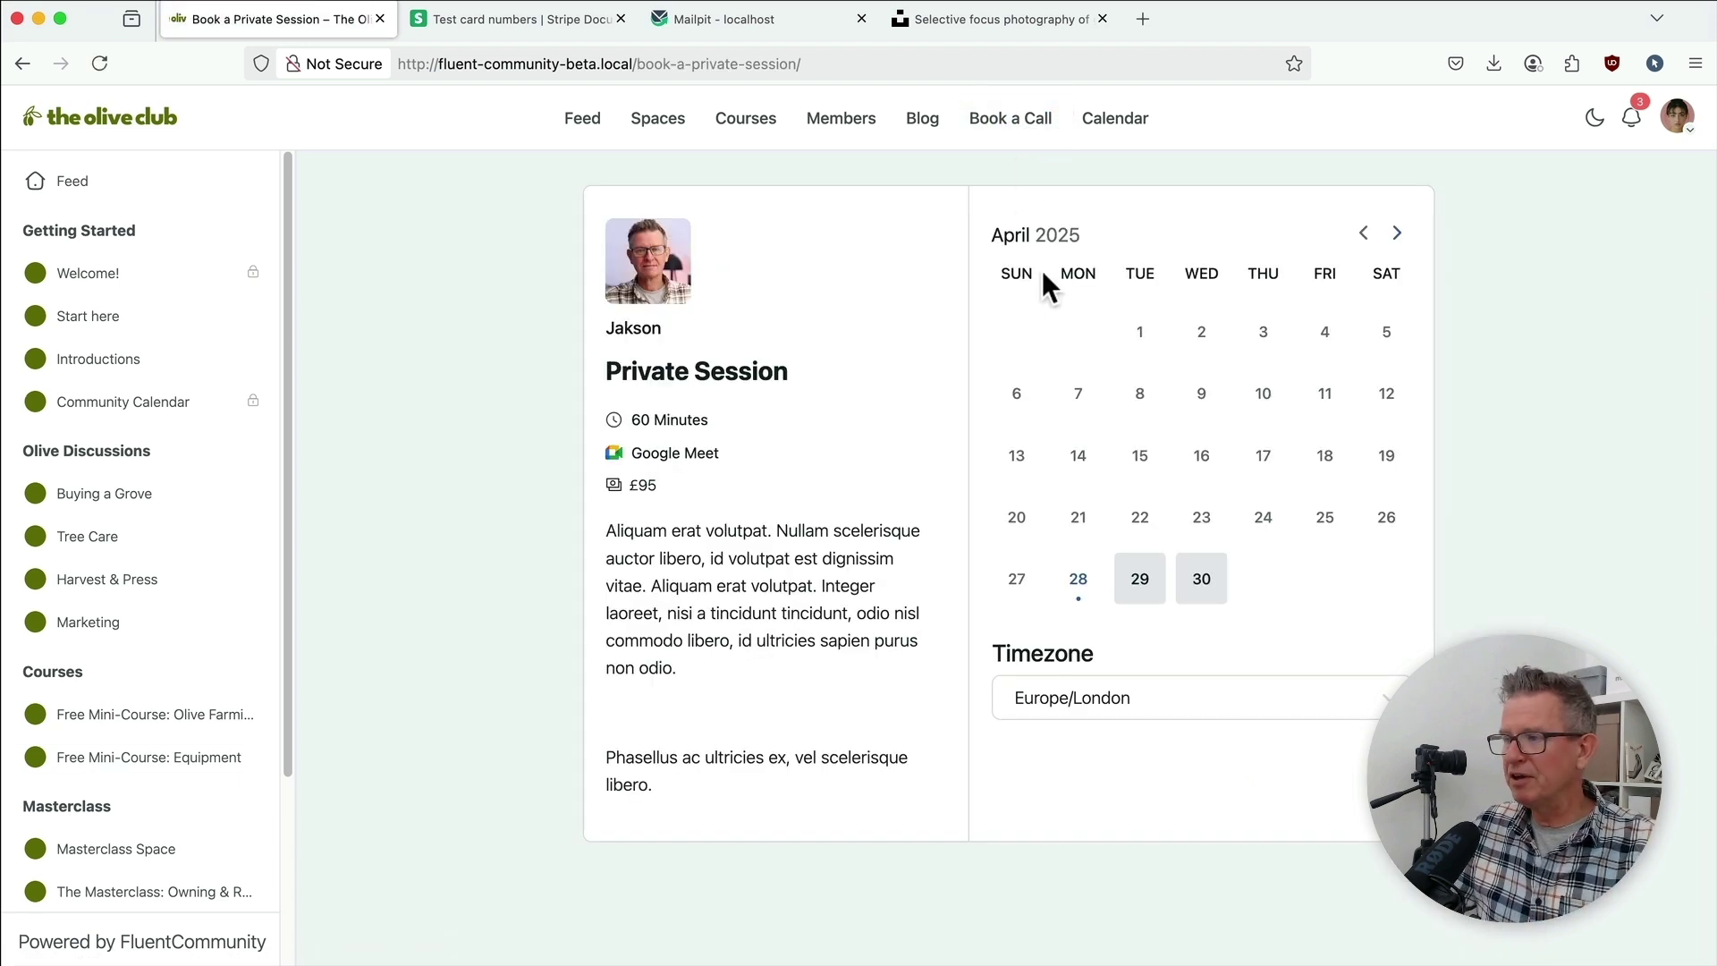
{"action": "left_click", "coordinate": [1198, 588]}
{"action": "left_click", "coordinate": [1209, 583]}
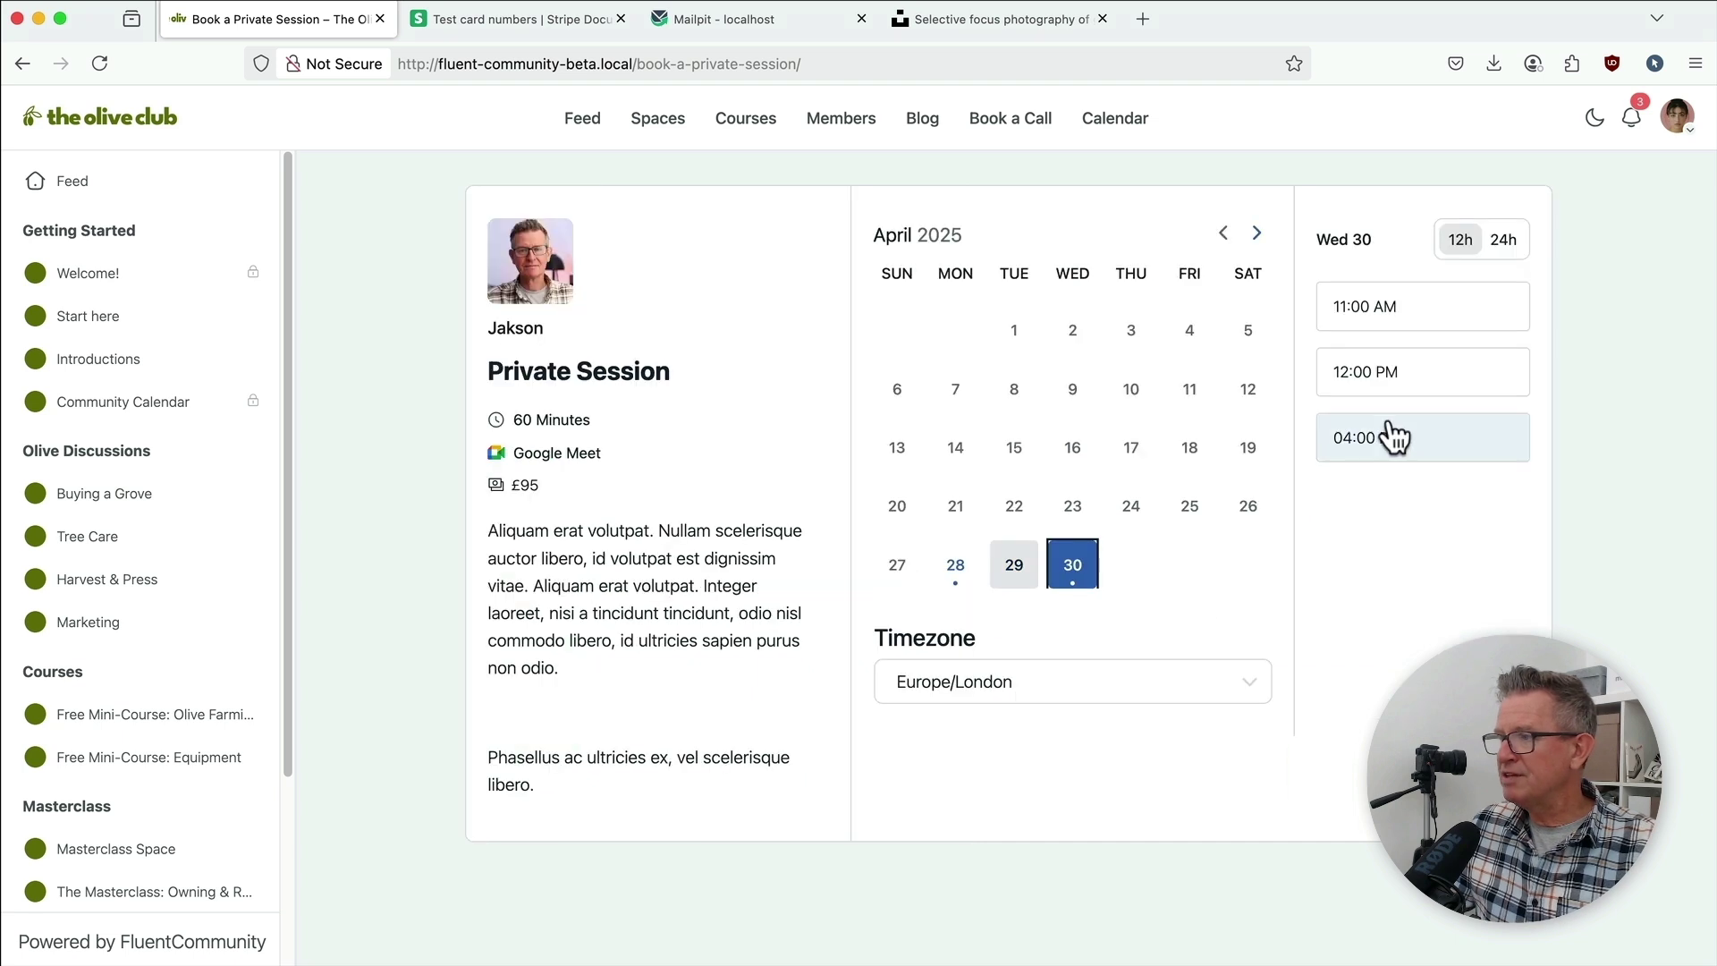
{"action": "left_click", "coordinate": [1395, 376]}
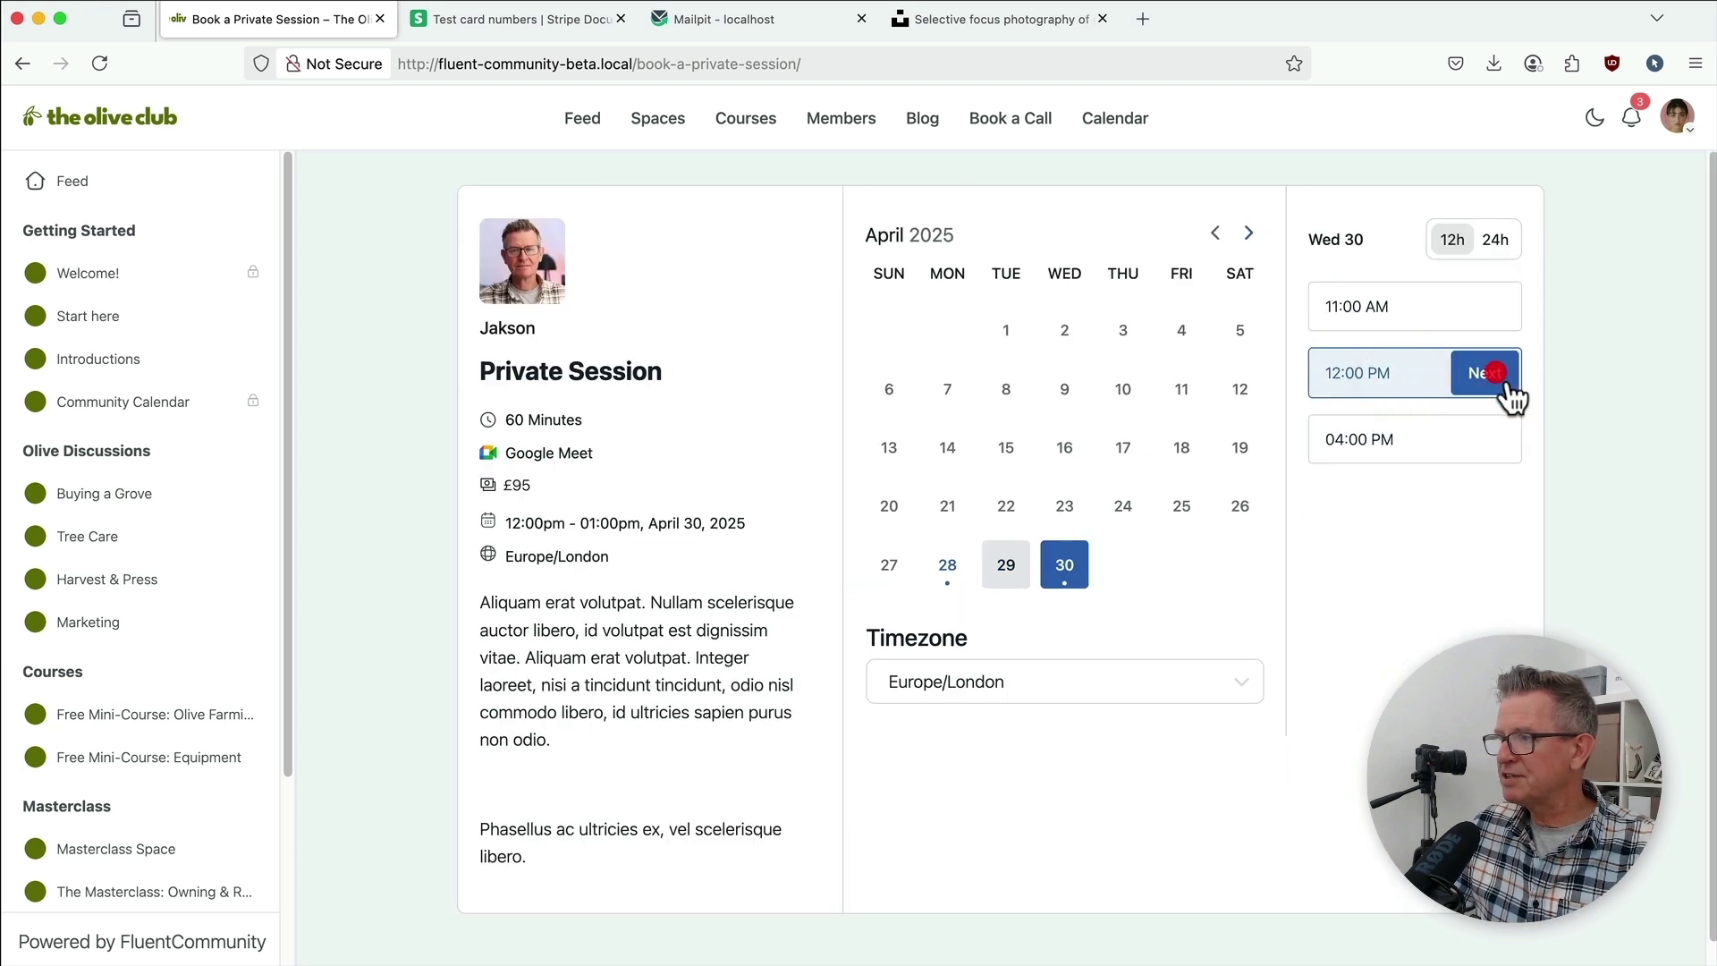
{"action": "left_click", "coordinate": [1497, 374]}
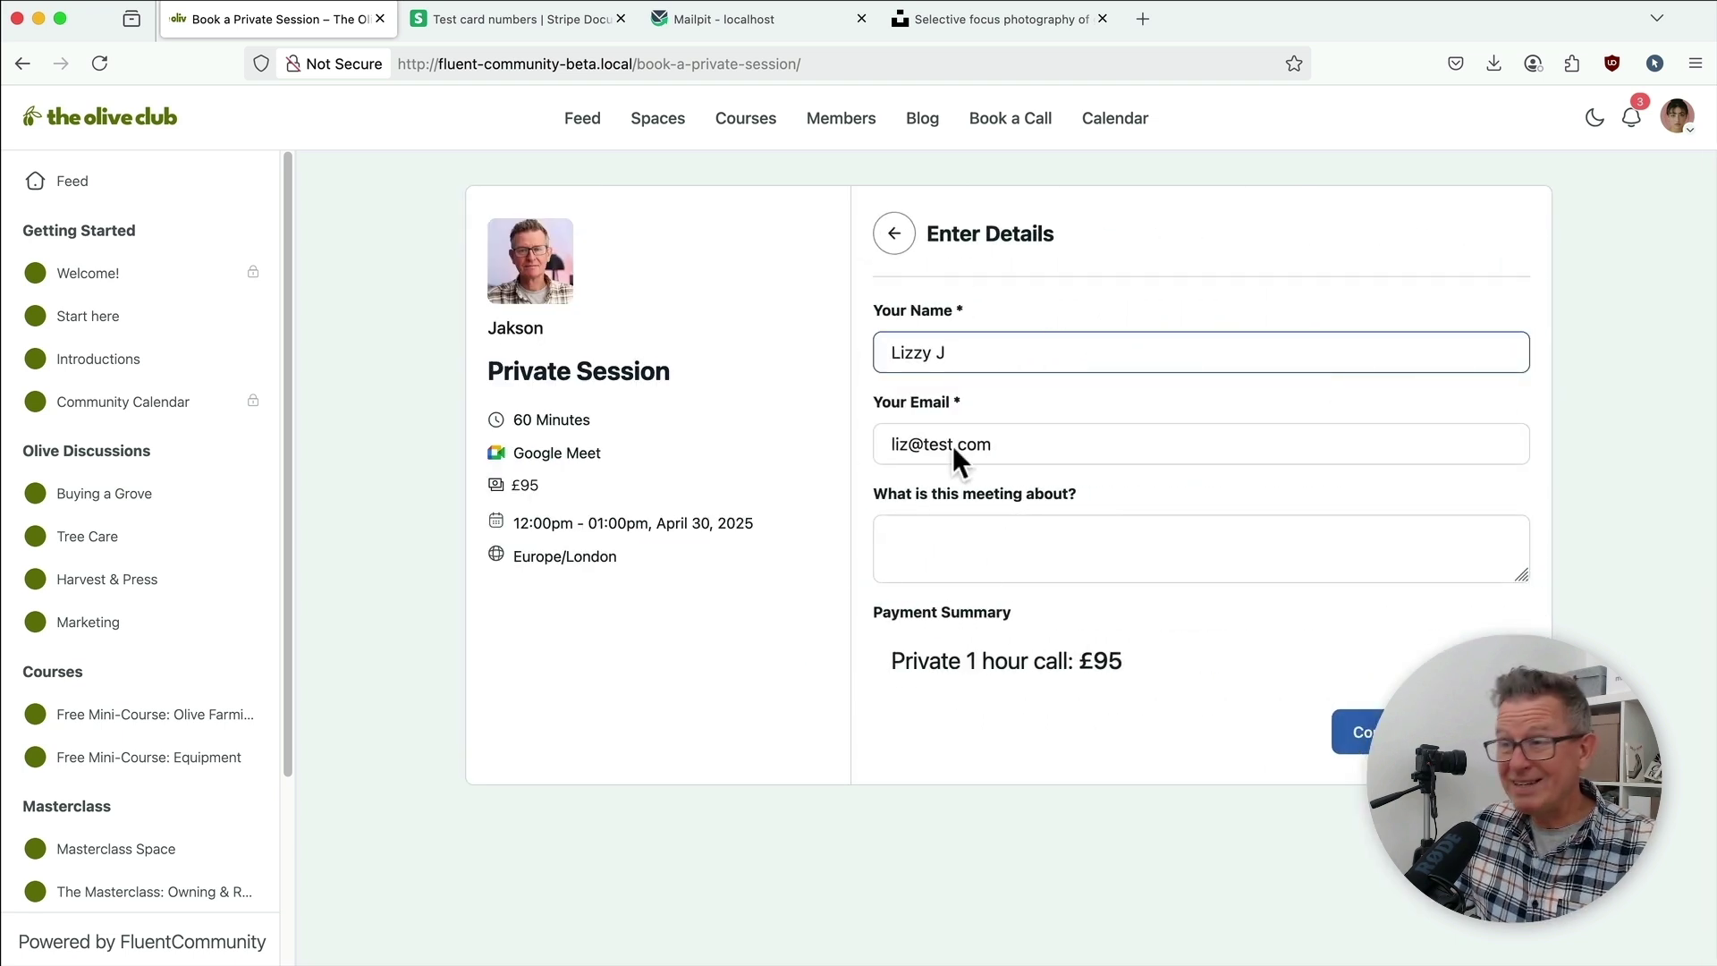
{"action": "left_click", "coordinate": [997, 554]}
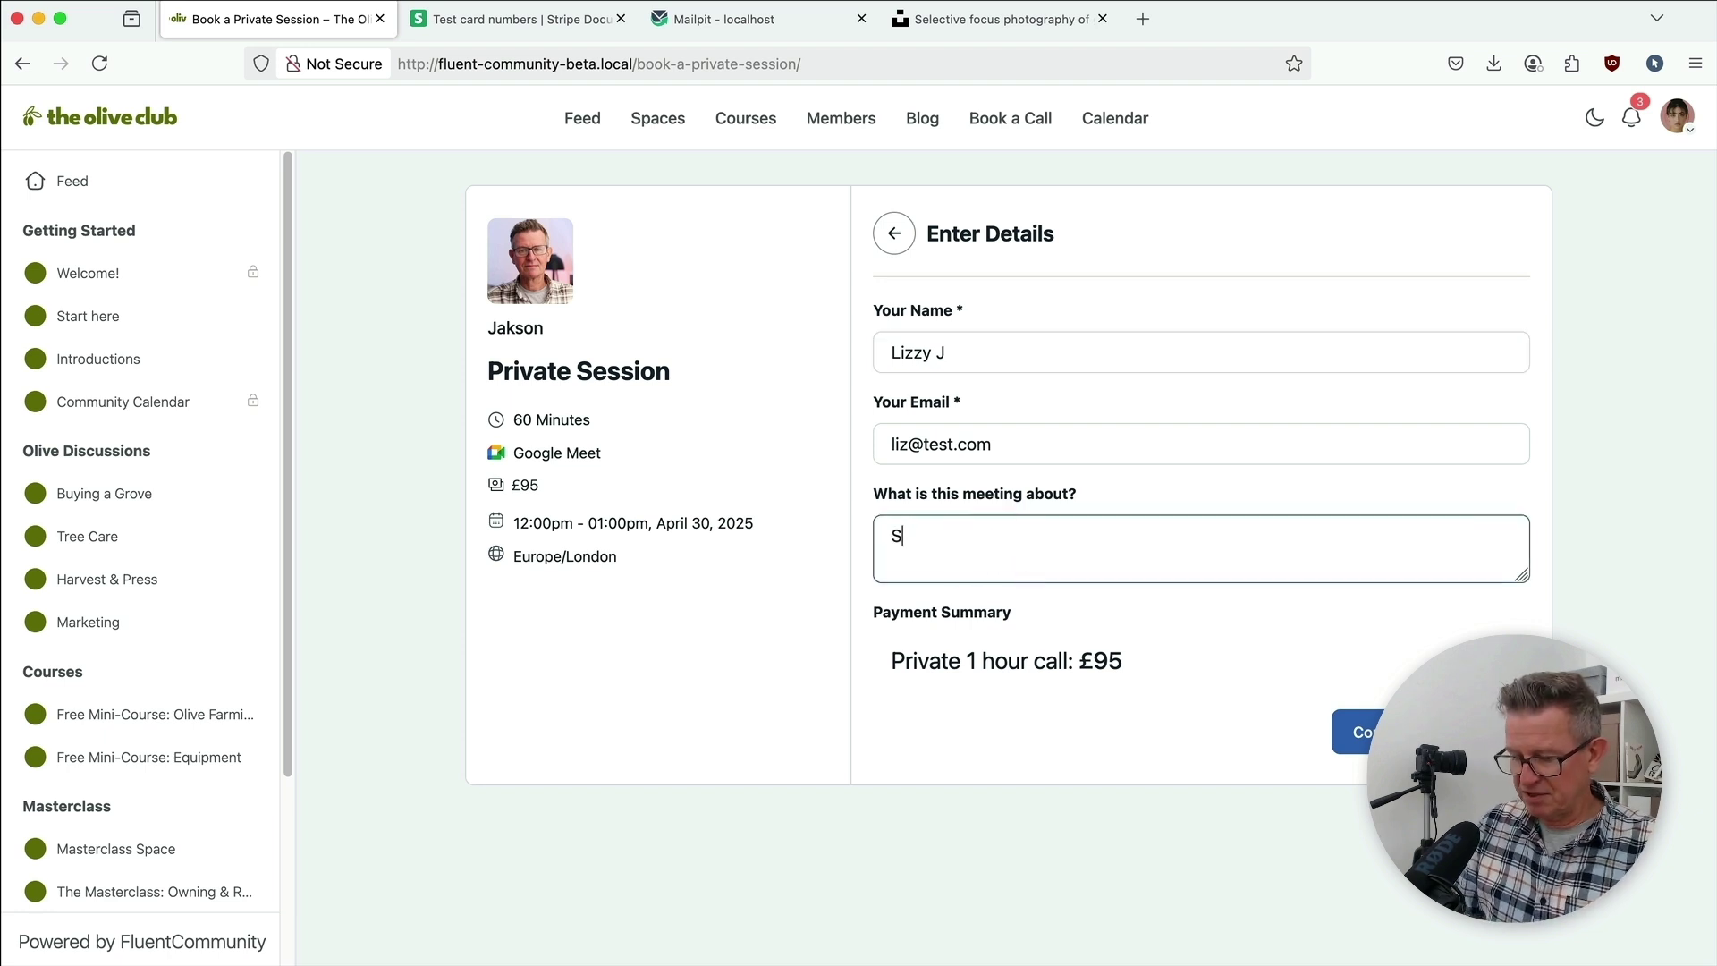
{"action": "type", "text": "Stuff!"}
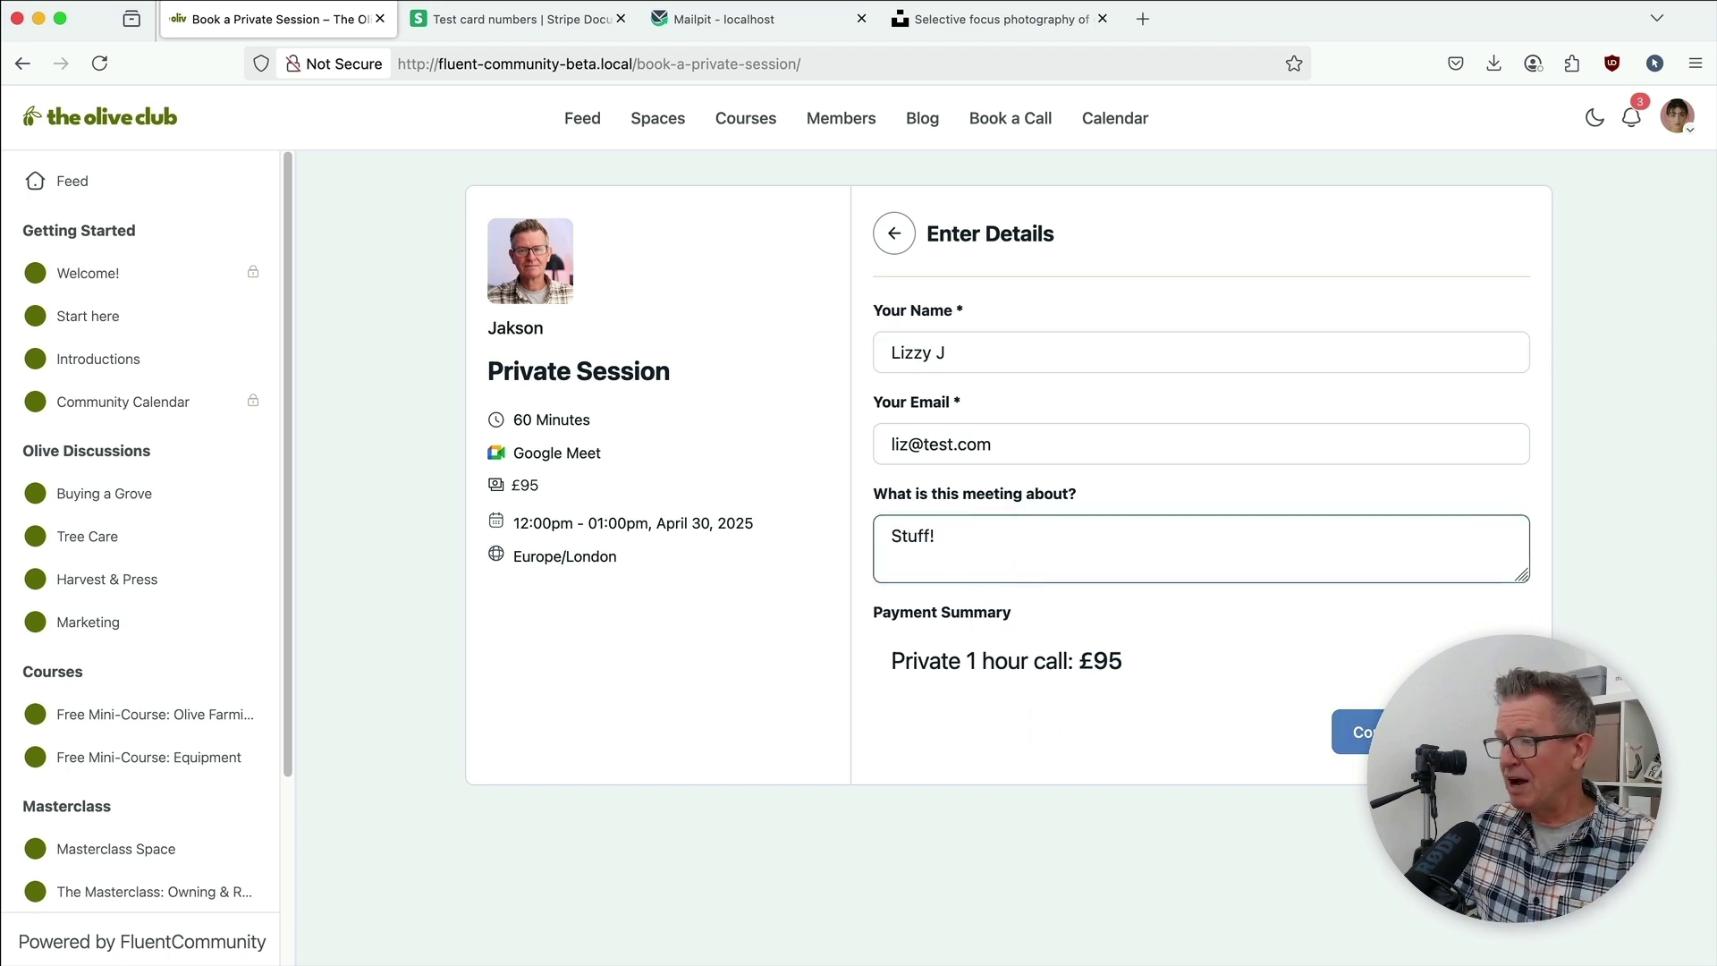
Step: Pay £95 for the Private Session with the Stripe test card, expiry, CVC and postal code
{"action": "left_click", "coordinate": [1357, 731]}
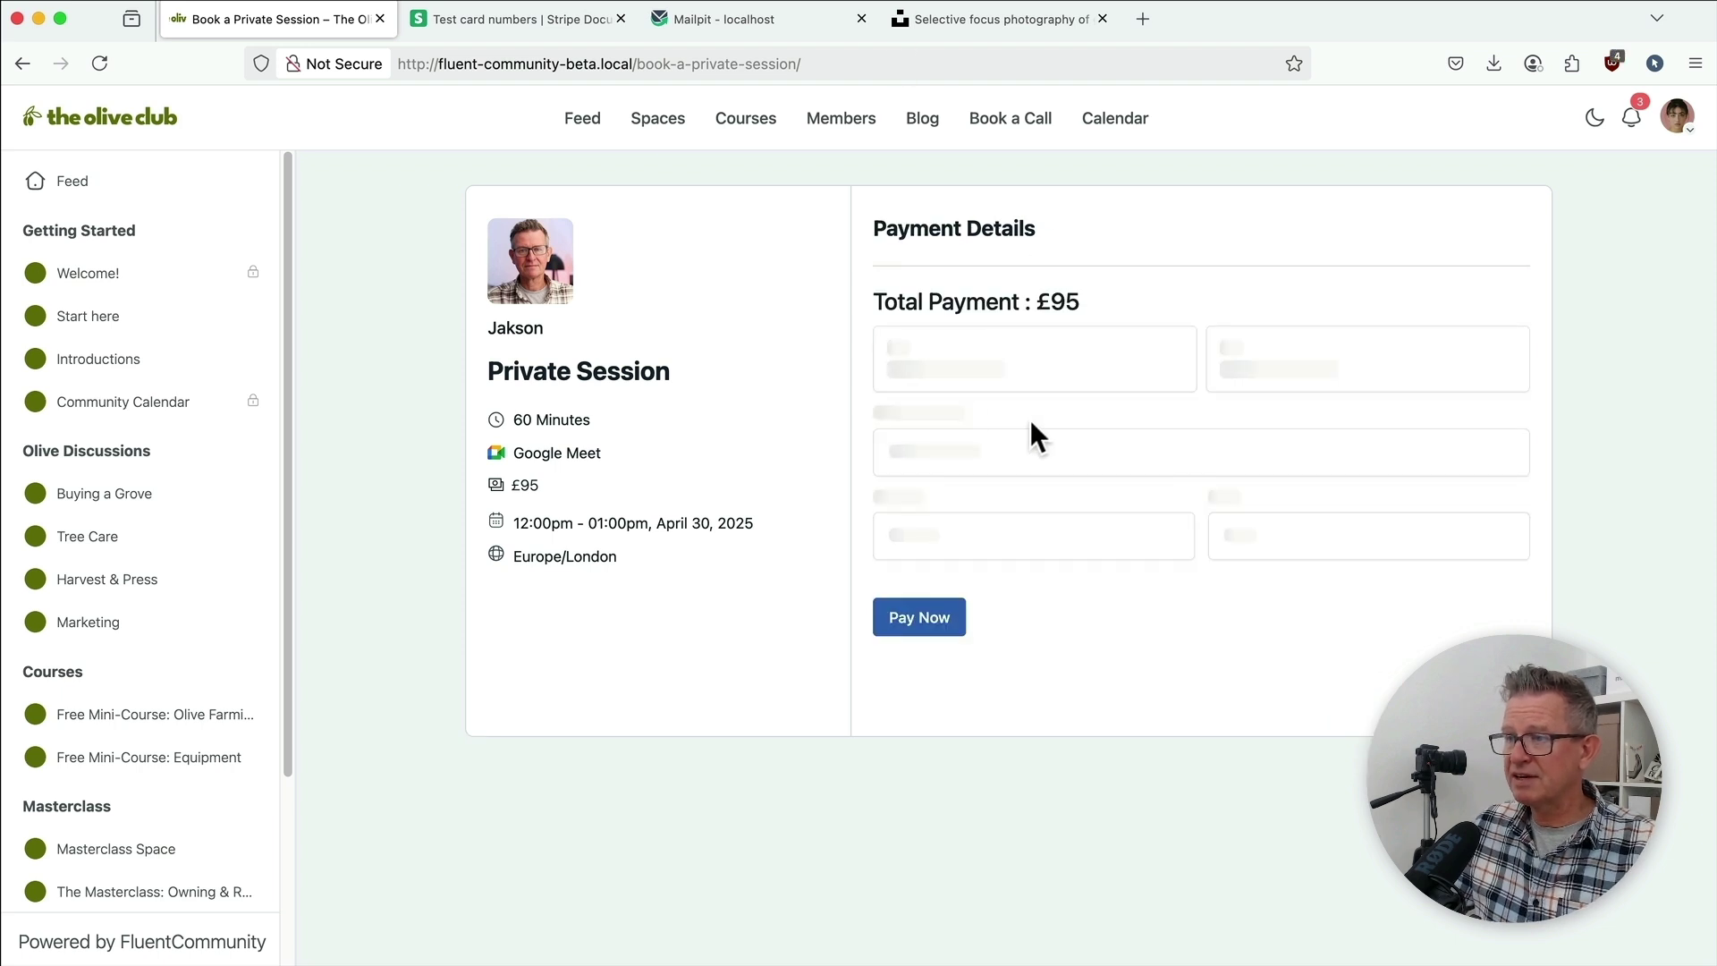
{"action": "left_click", "coordinate": [939, 433]}
{"action": "key", "text": "super+v"}
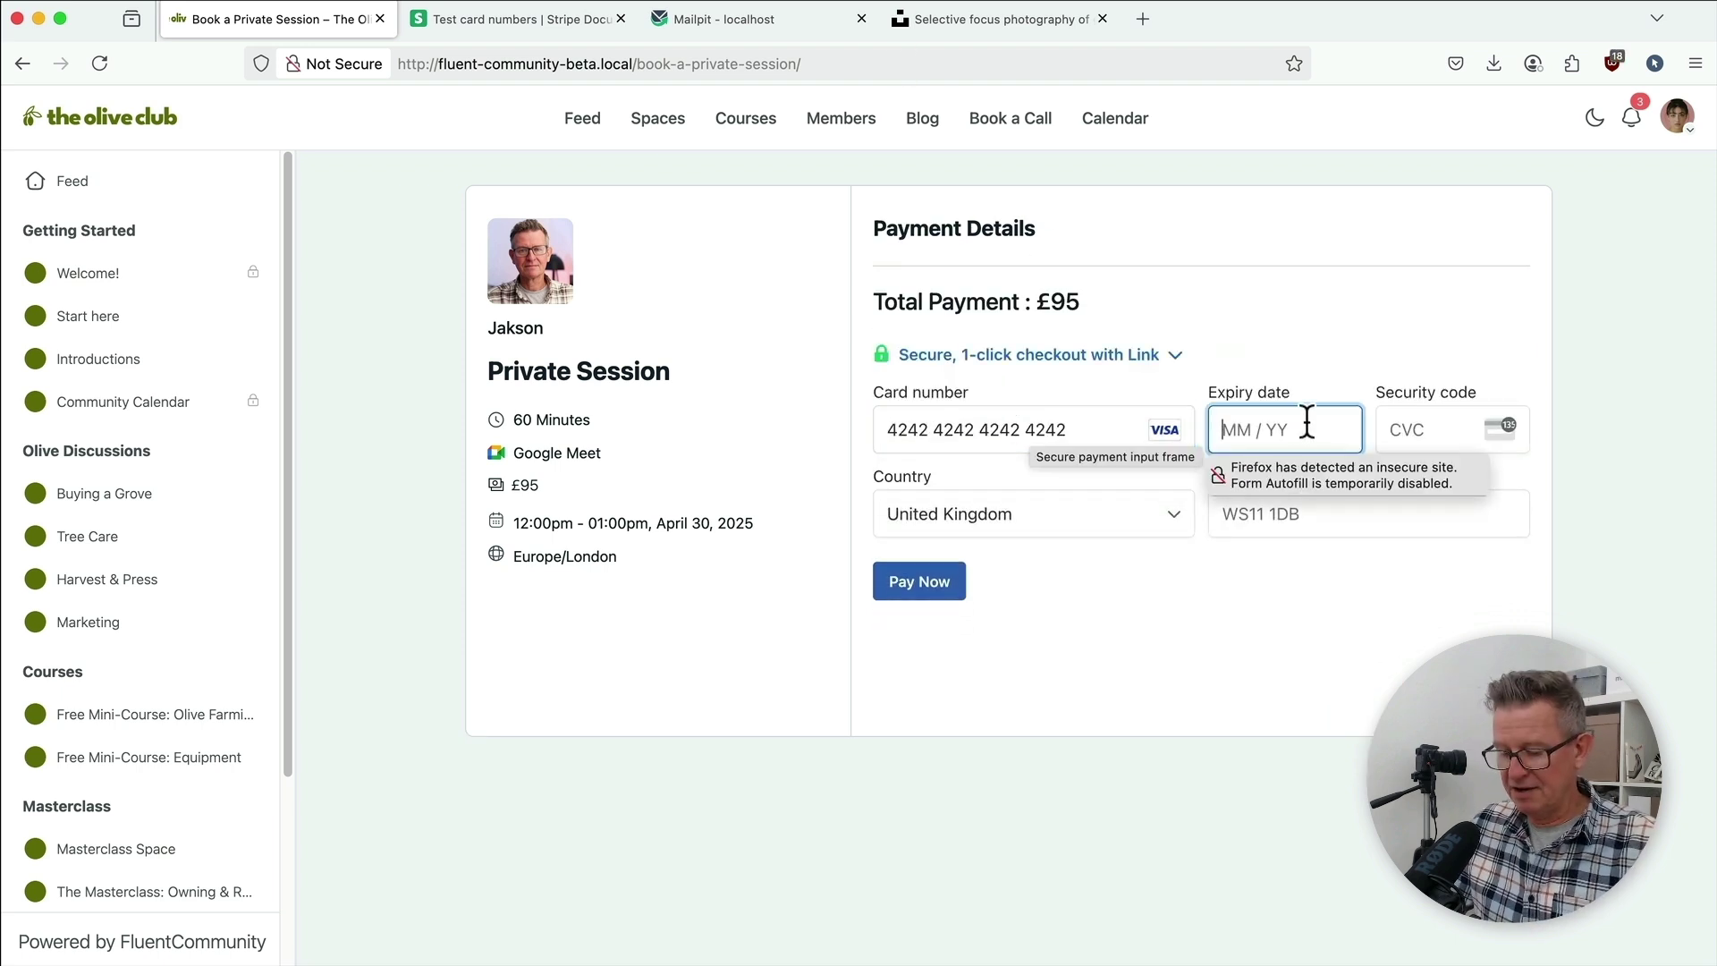
{"action": "type", "text": "1226"}
{"action": "type", "text": "123"}
{"action": "left_click", "coordinate": [1387, 510]}
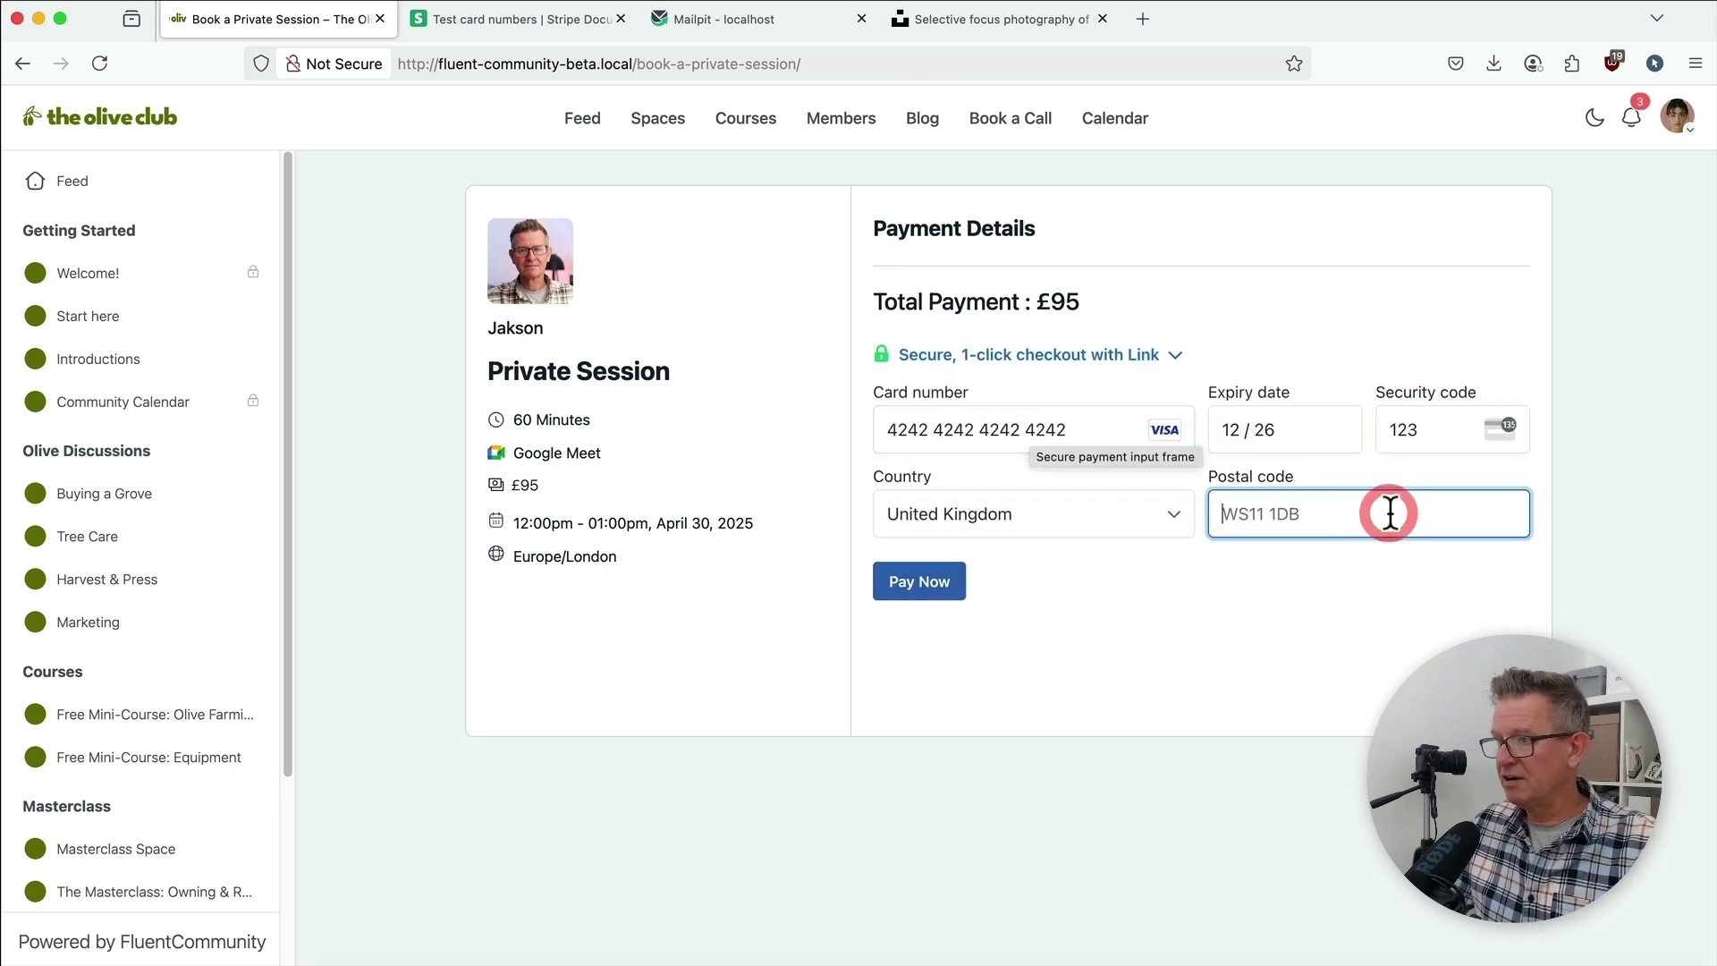
{"action": "type", "text": "W12 8"}
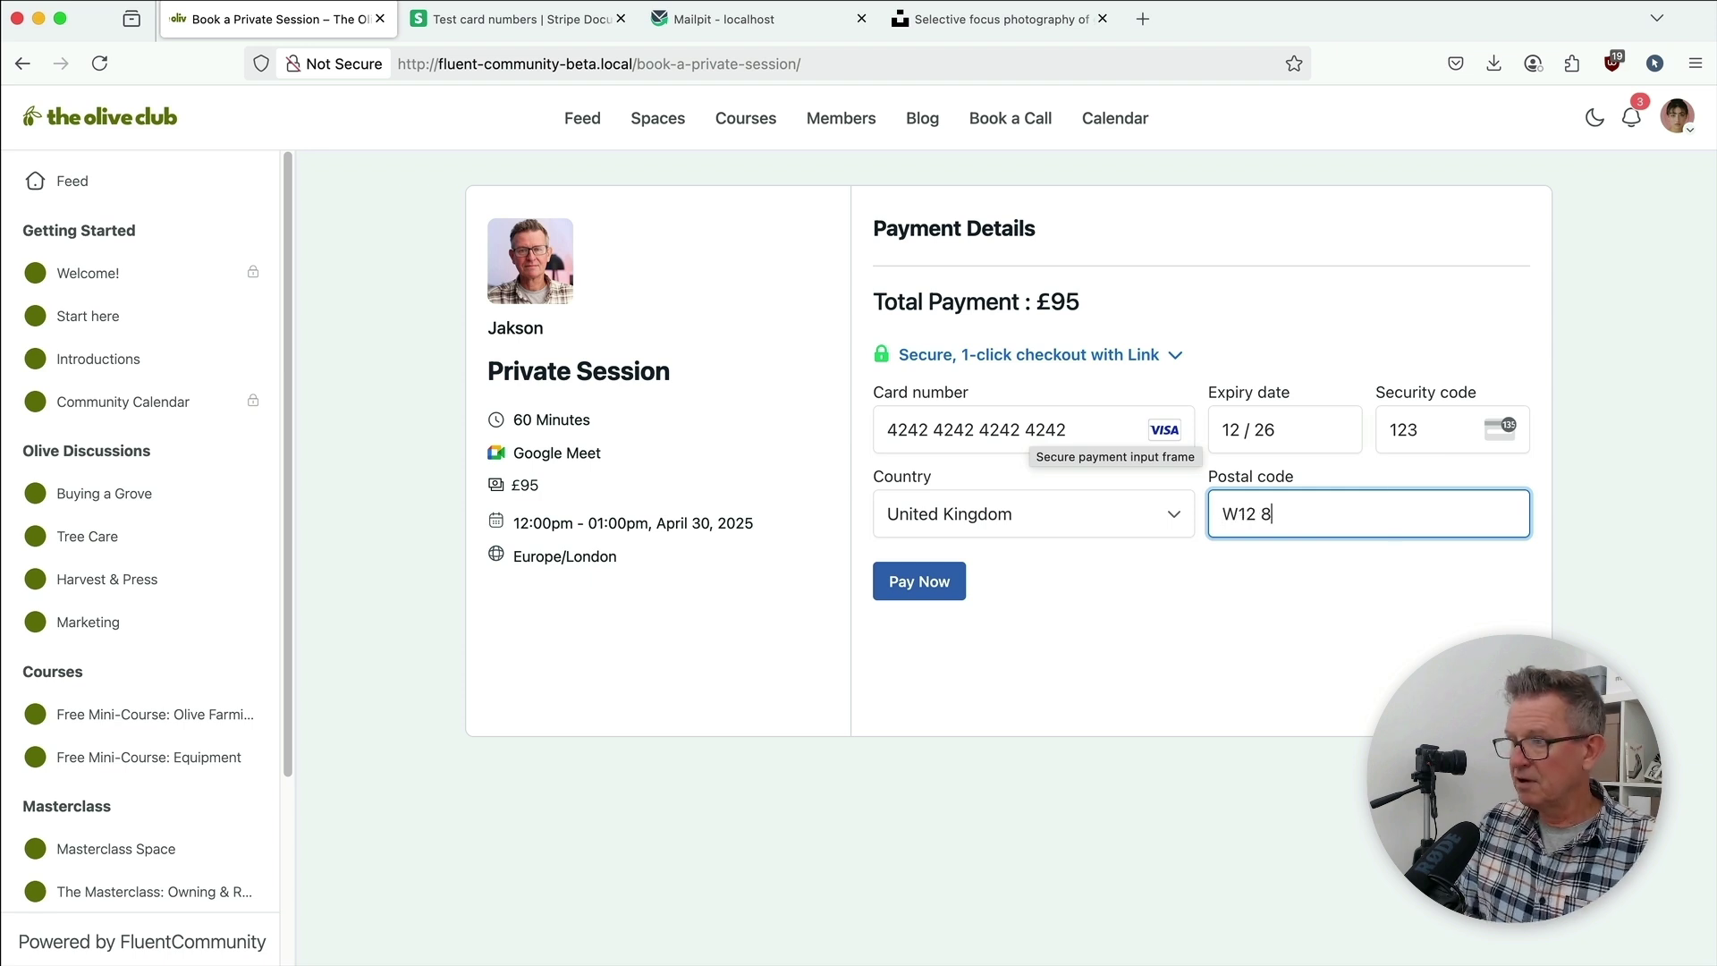
{"action": "type", "text": "QT"}
{"action": "scroll", "coordinate": [1165, 659], "scroll_direction": "down", "scroll_amount": 2}
{"action": "left_click", "coordinate": [905, 833]}
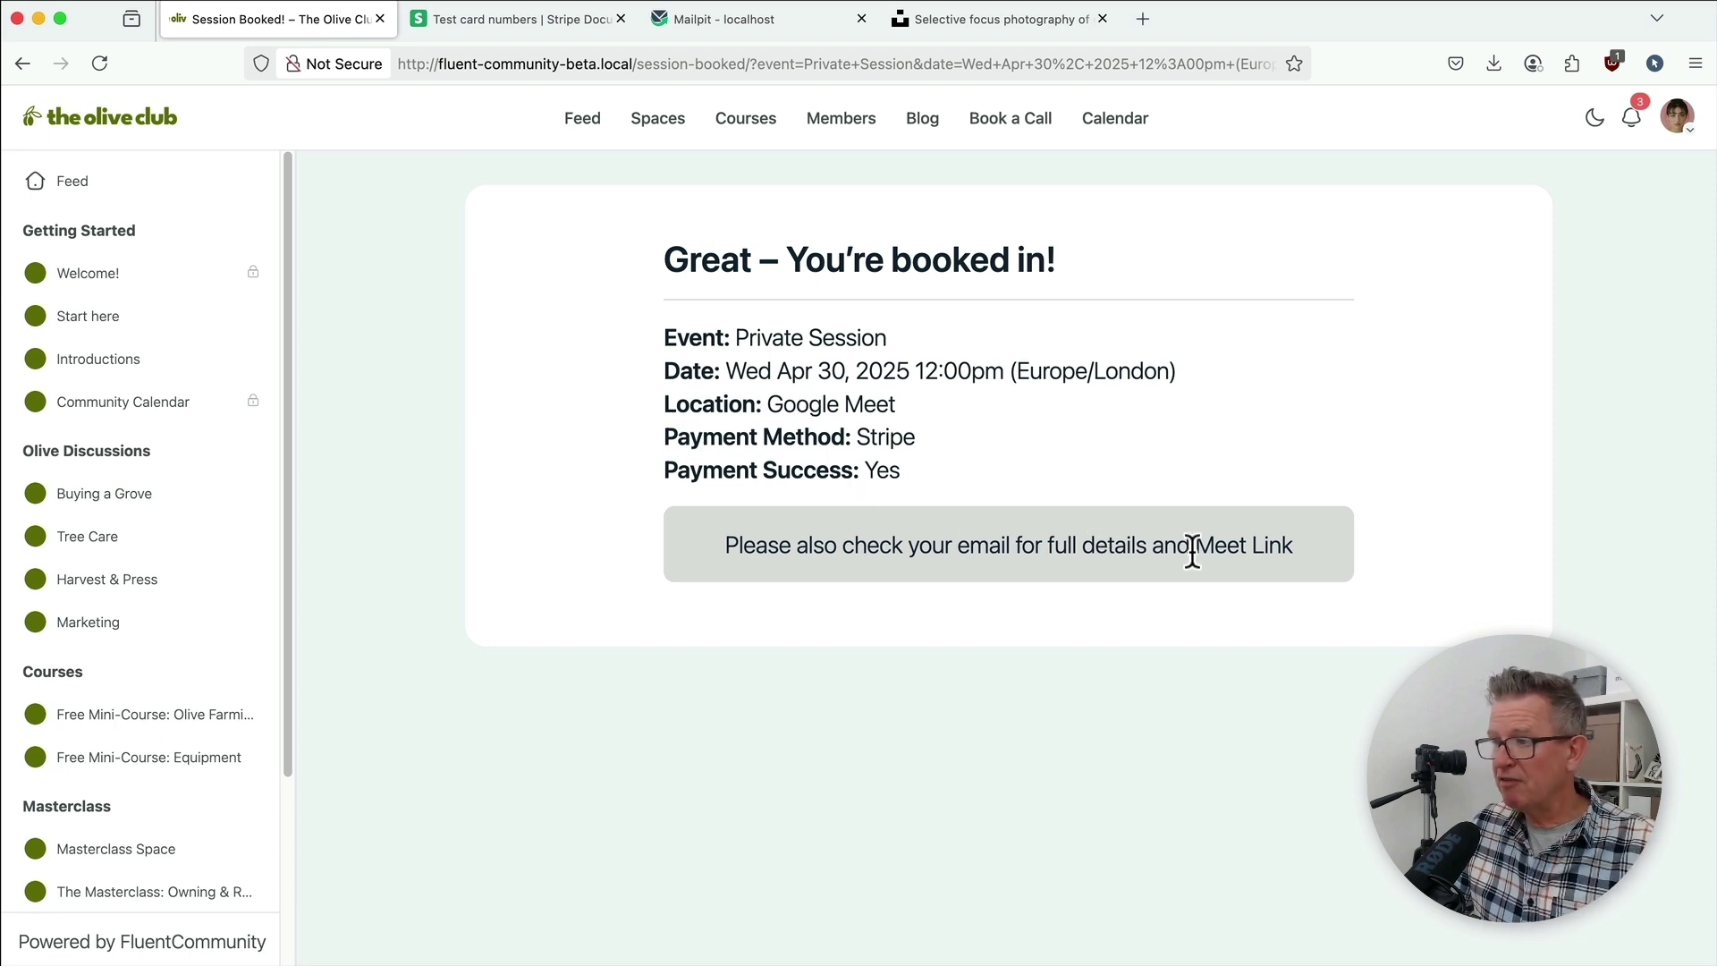
Step: In Mailpit, read the Booking Confirmation email for the Wed Apr 30, 12:00pm Private Session
{"action": "left_click", "coordinate": [719, 23]}
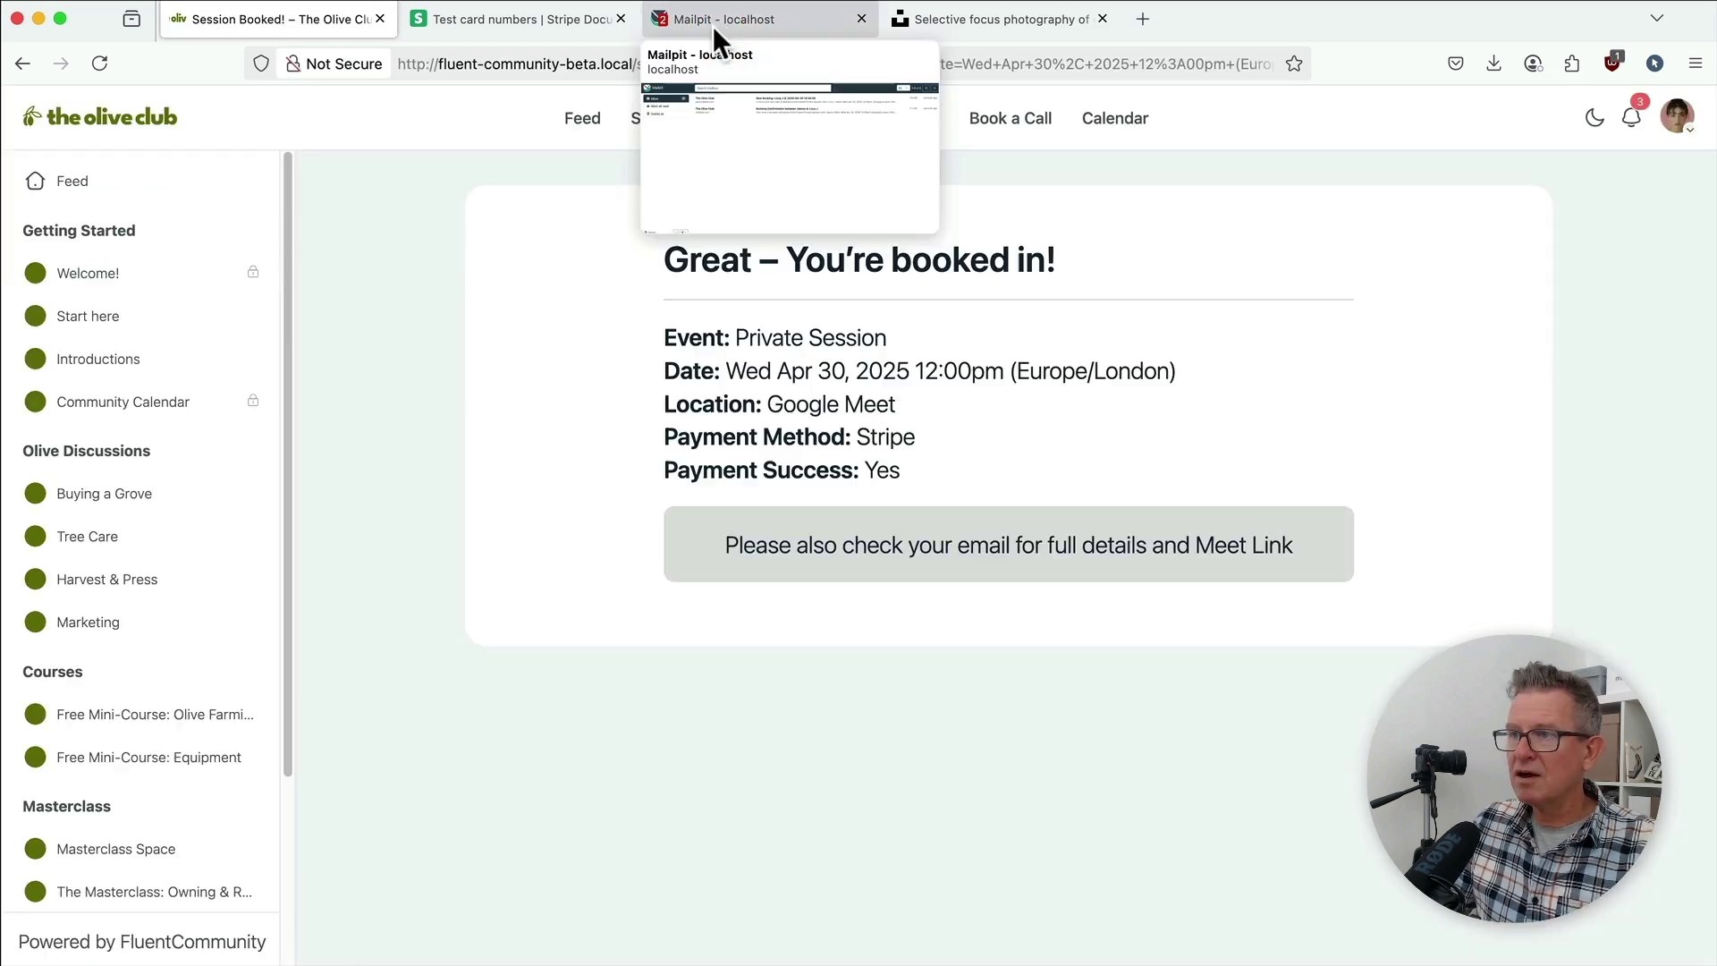
{"action": "left_click", "coordinate": [712, 25]}
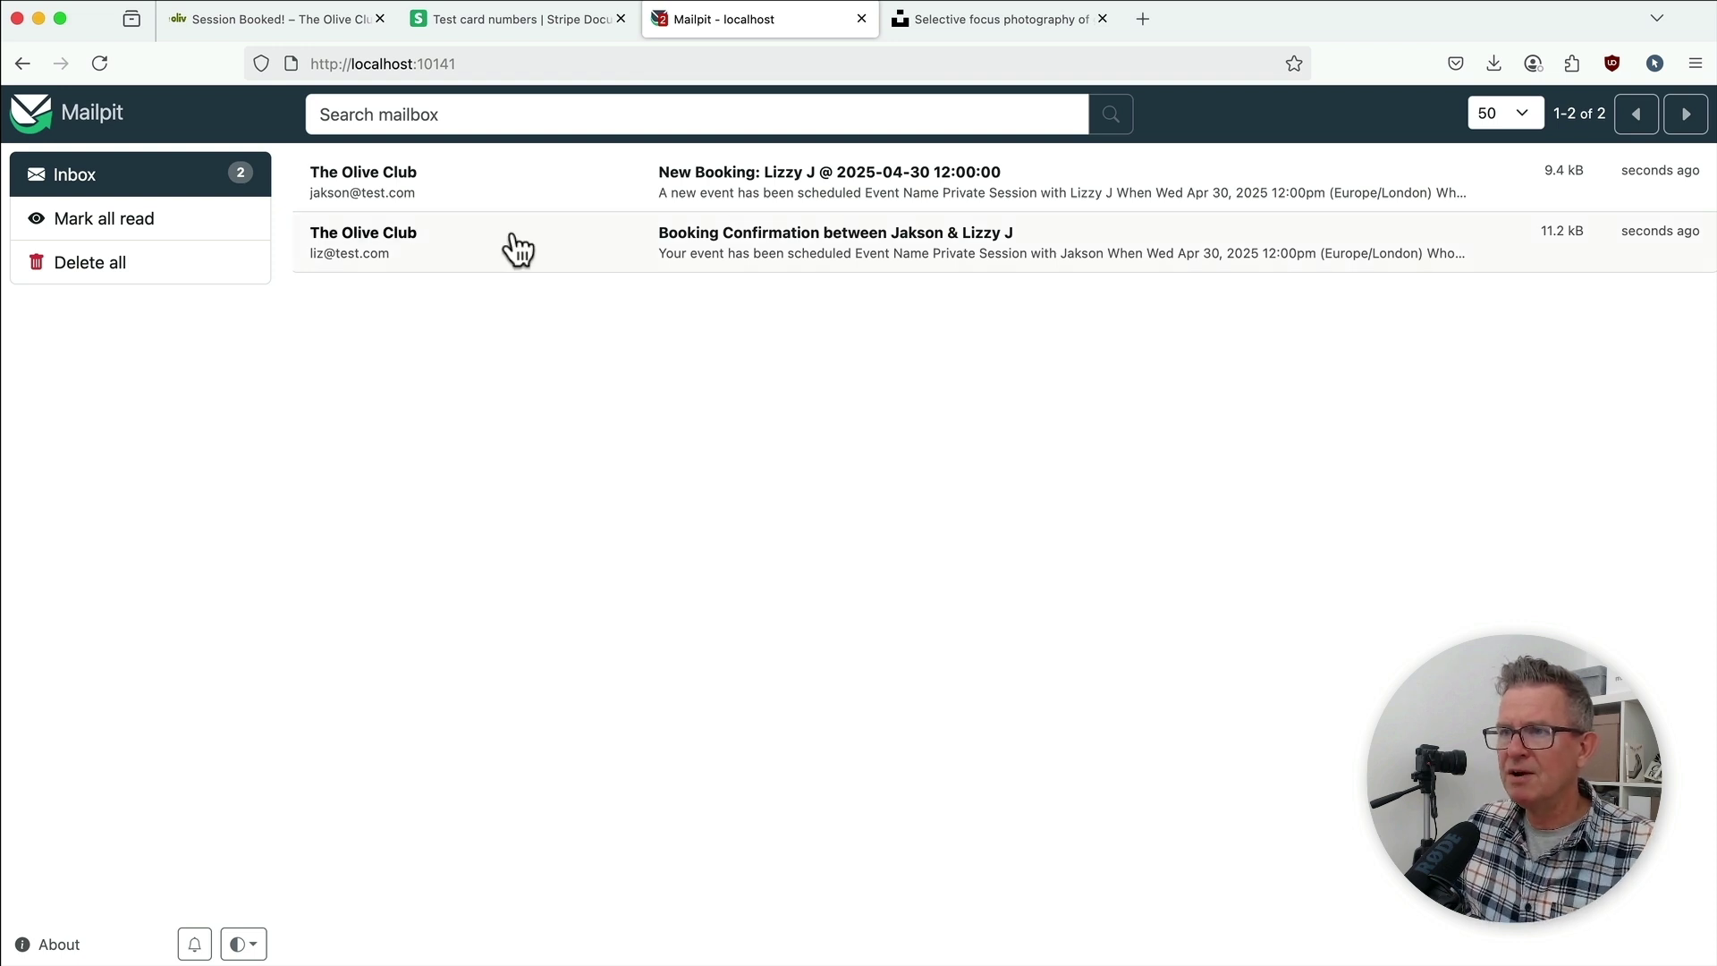
{"action": "left_click", "coordinate": [380, 244]}
{"action": "scroll", "coordinate": [1025, 751], "scroll_direction": "down", "scroll_amount": 5}
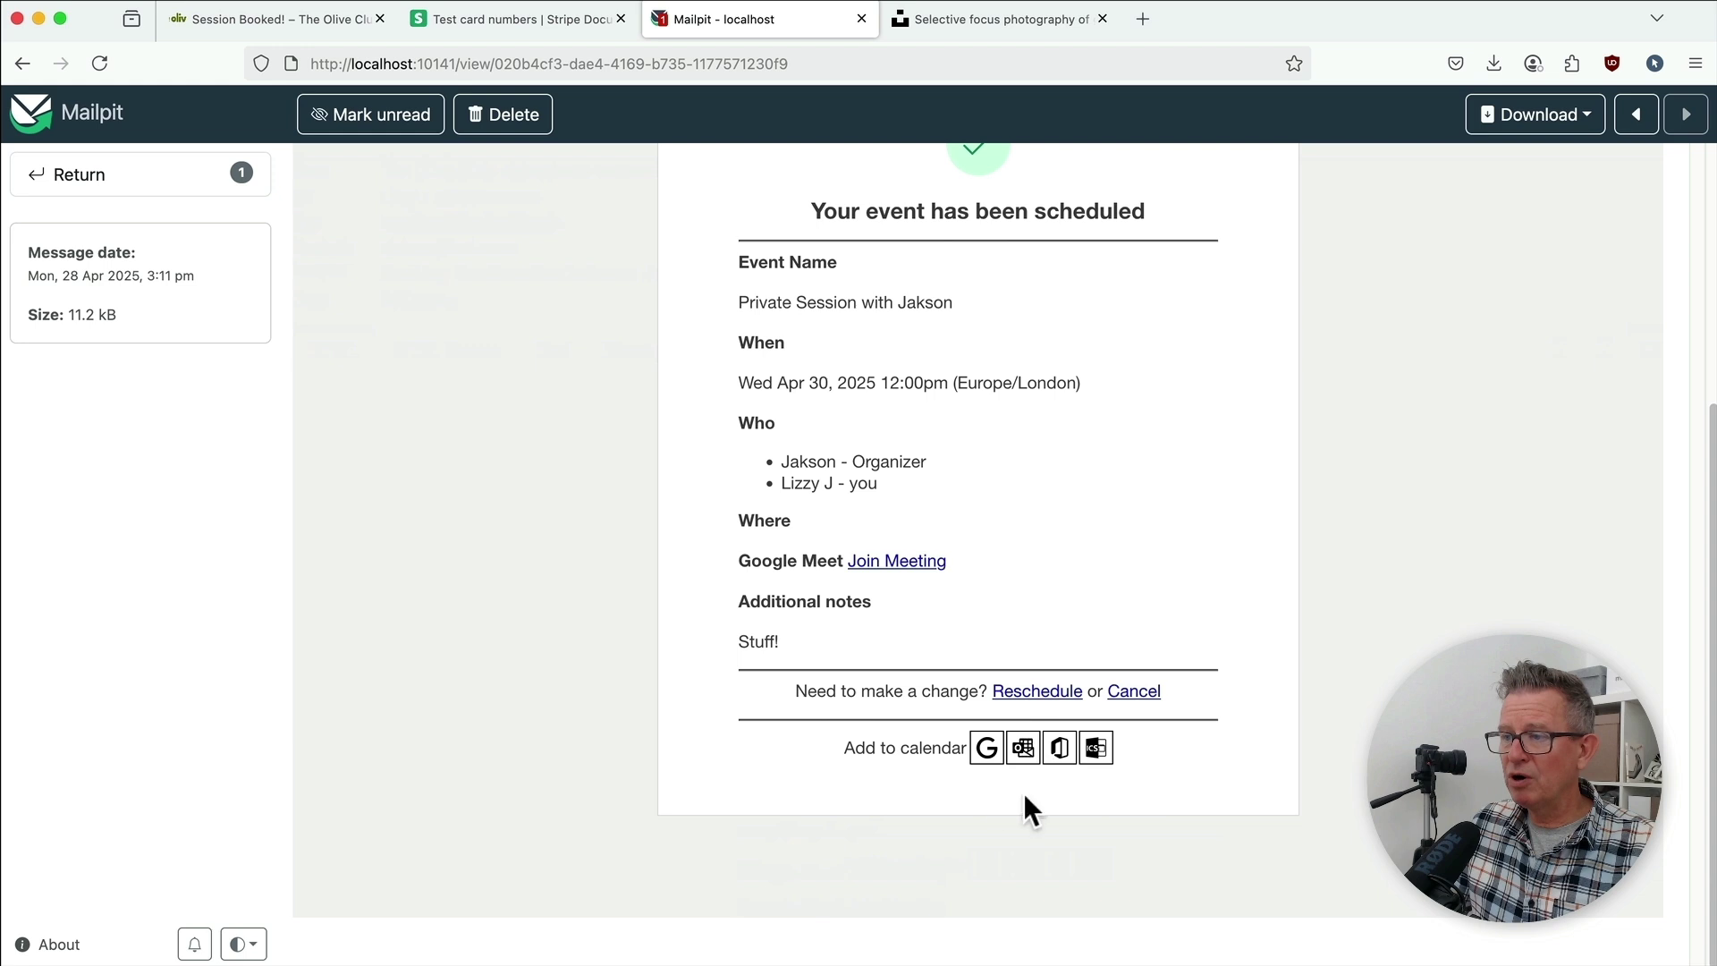
{"action": "scroll", "coordinate": [882, 642], "scroll_direction": "up", "scroll_amount": 5}
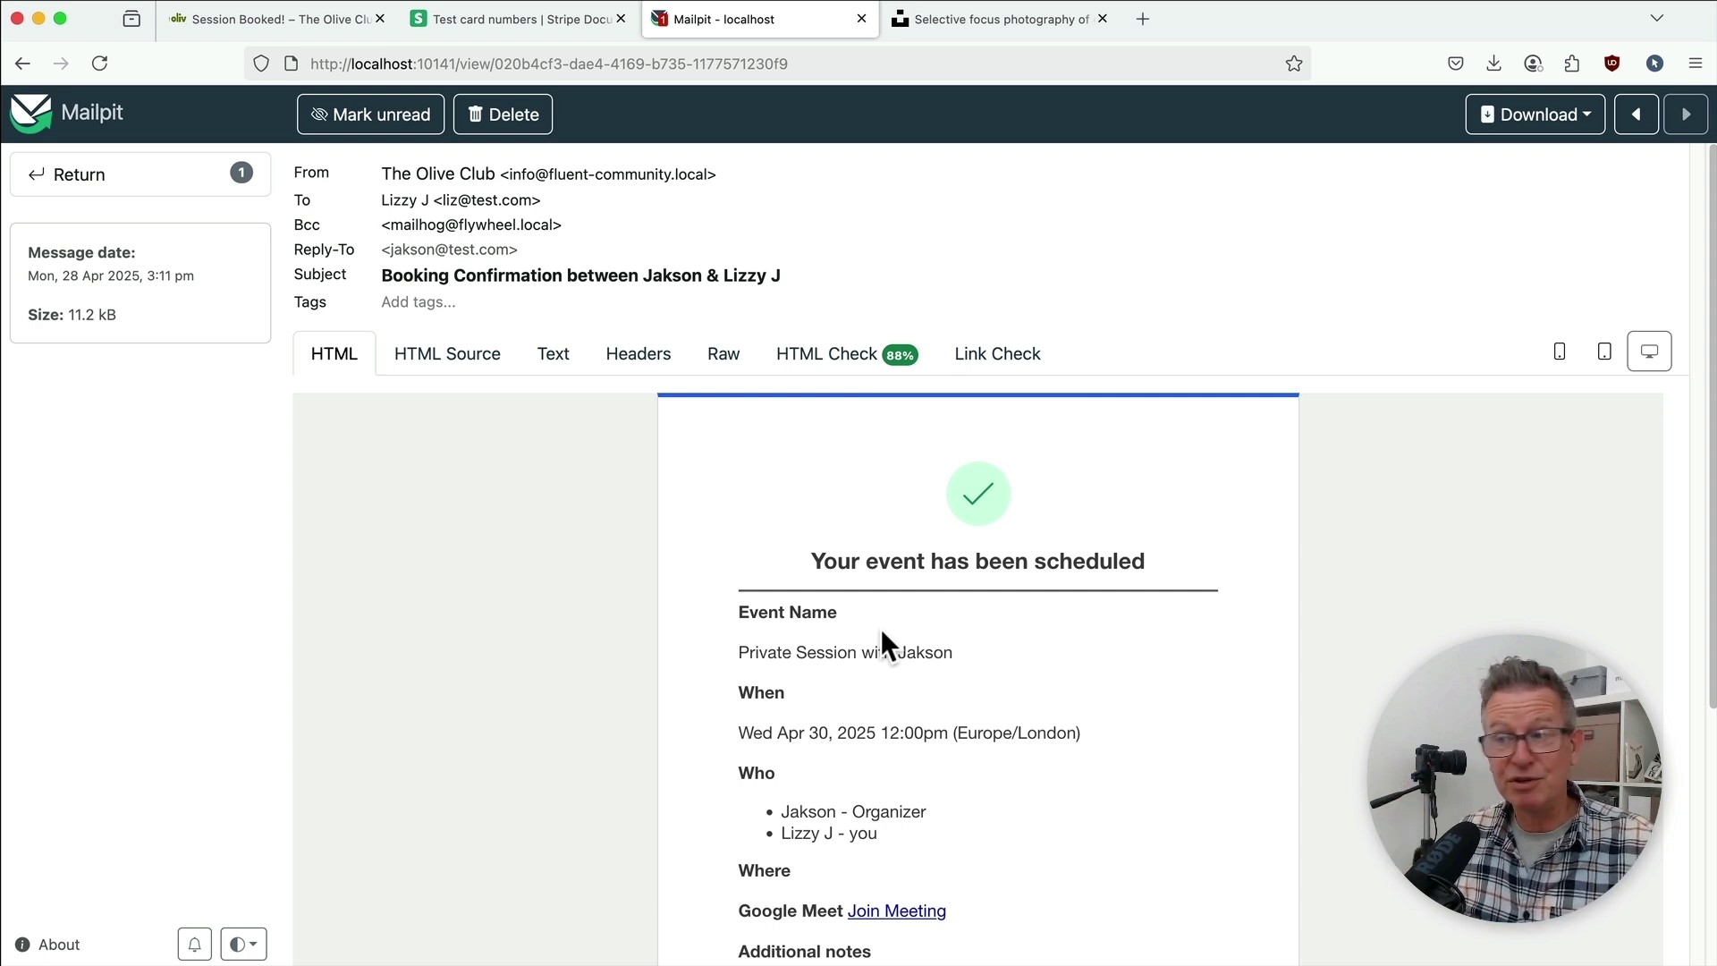
Step: Return to the Session Booked tab showing the paid Private Session confirmation
{"action": "left_click", "coordinate": [260, 18]}
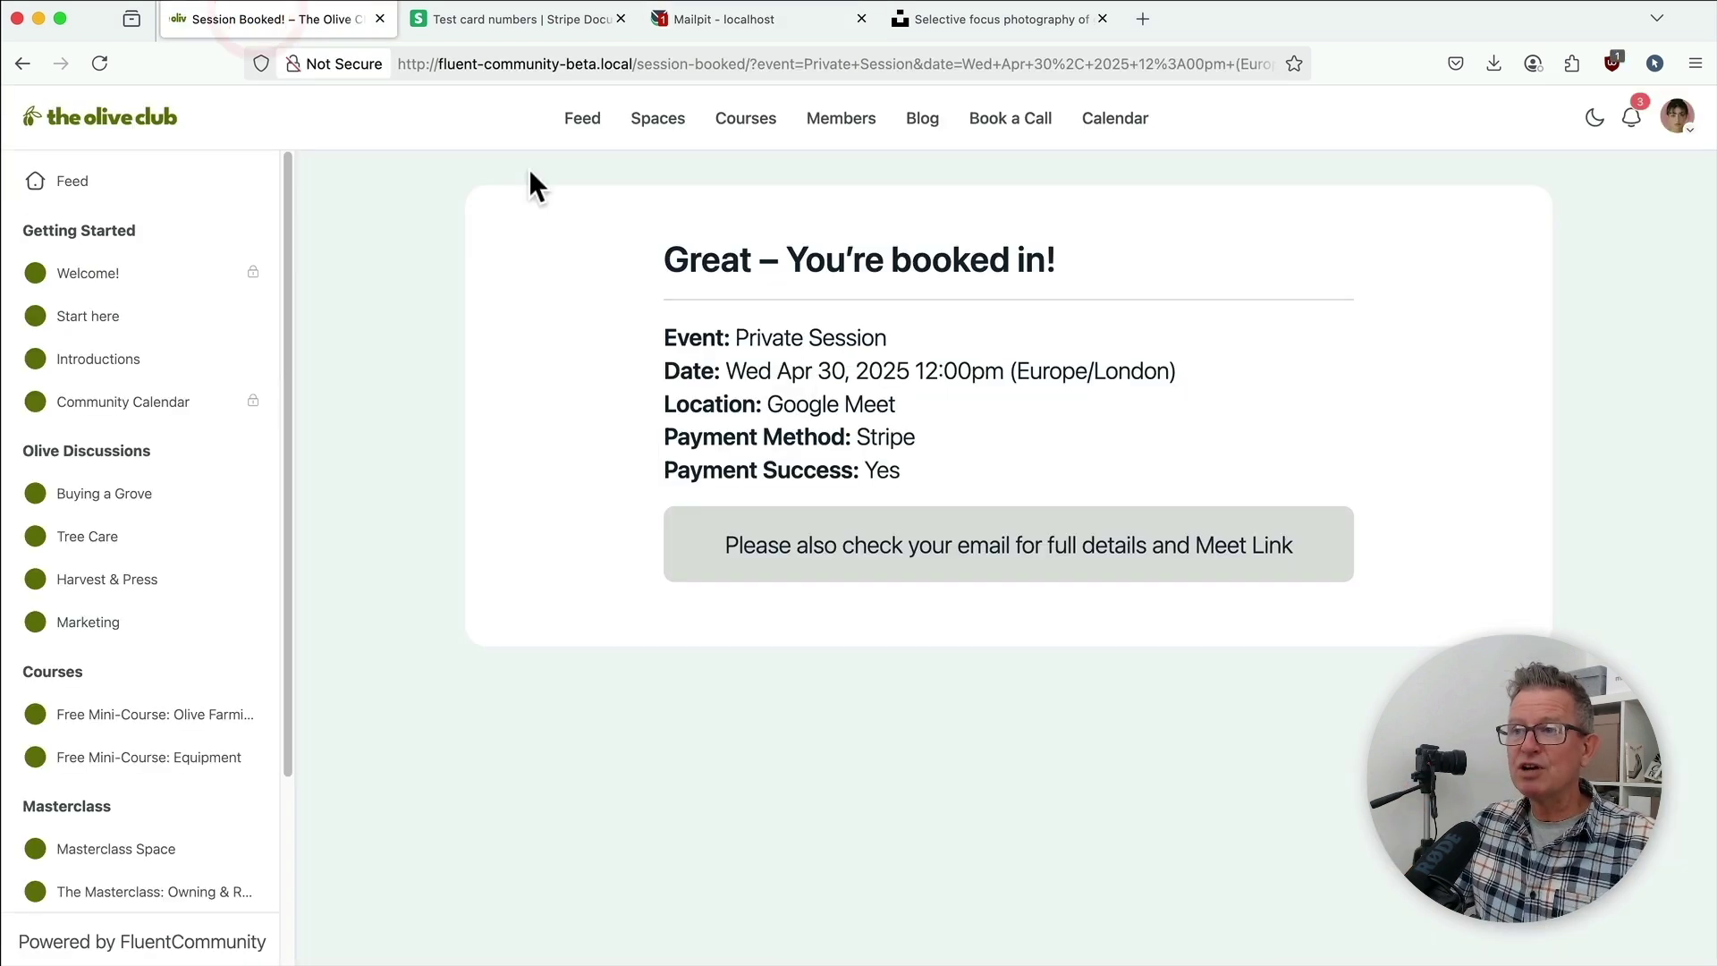